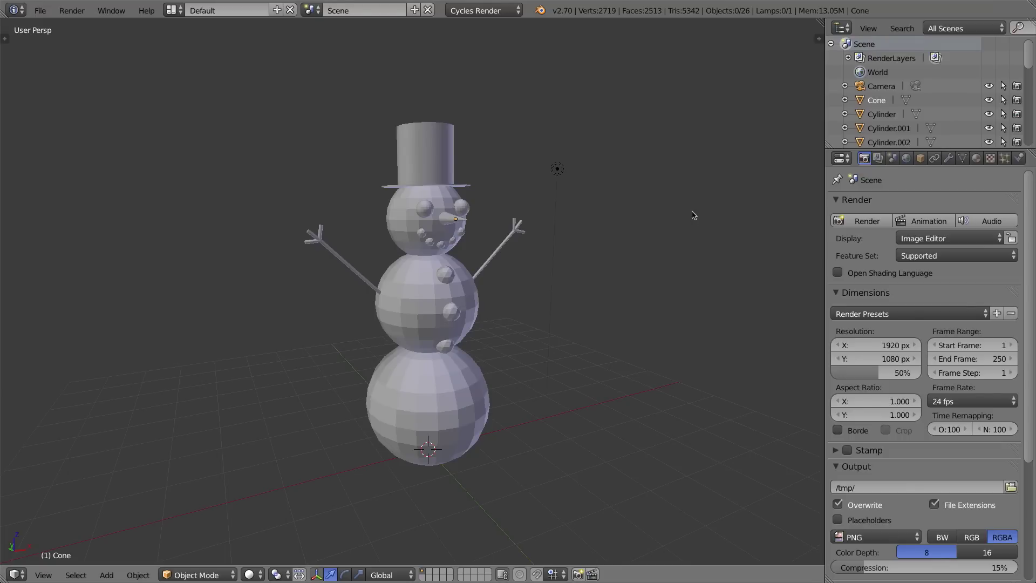
- Orbit around the snowman, selecting the chest button, top hat and carrot nose in turn
middle_drag(689, 215, 605, 217)
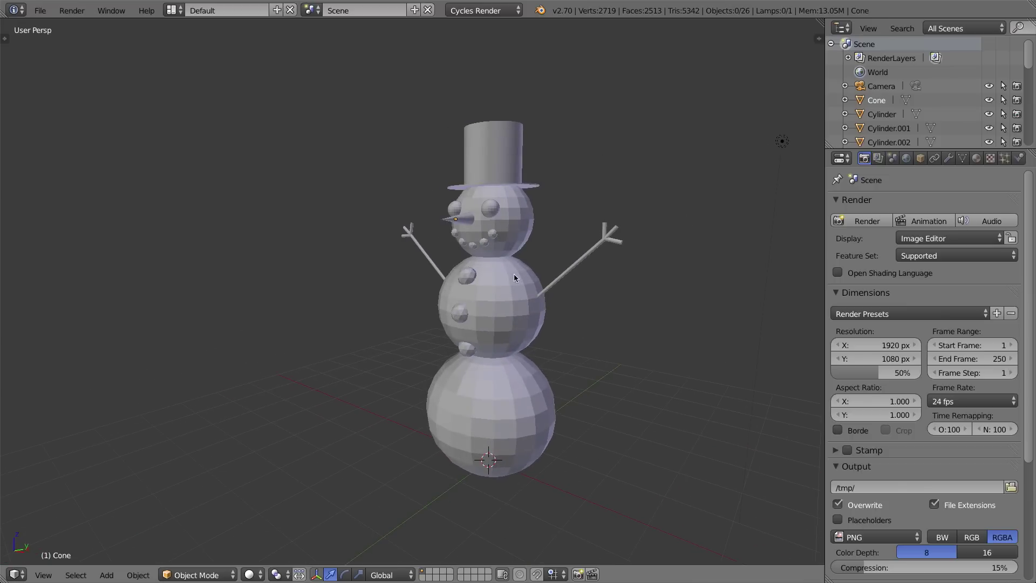
right_click(496, 278)
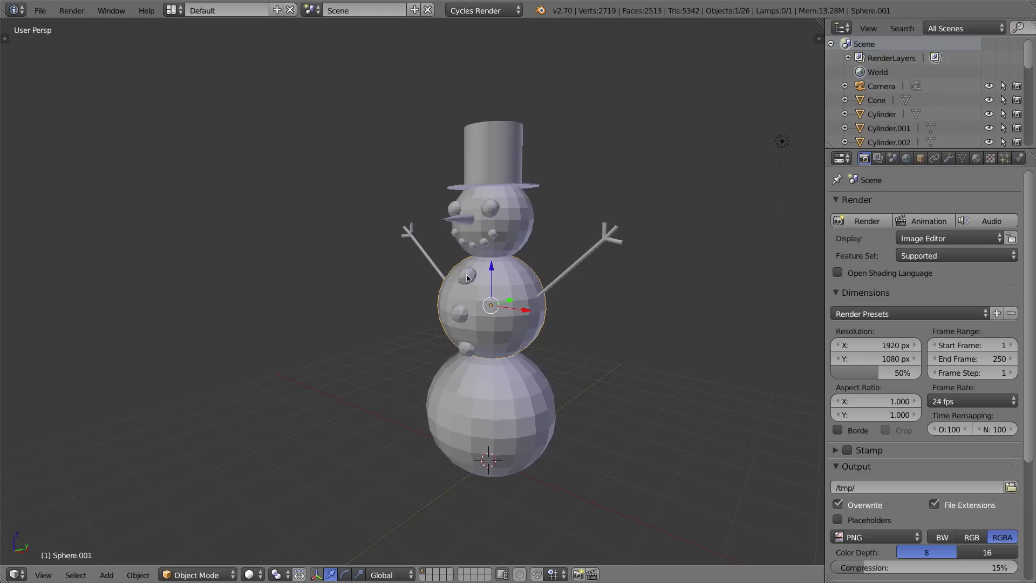
right_click(468, 277)
right_click(499, 154)
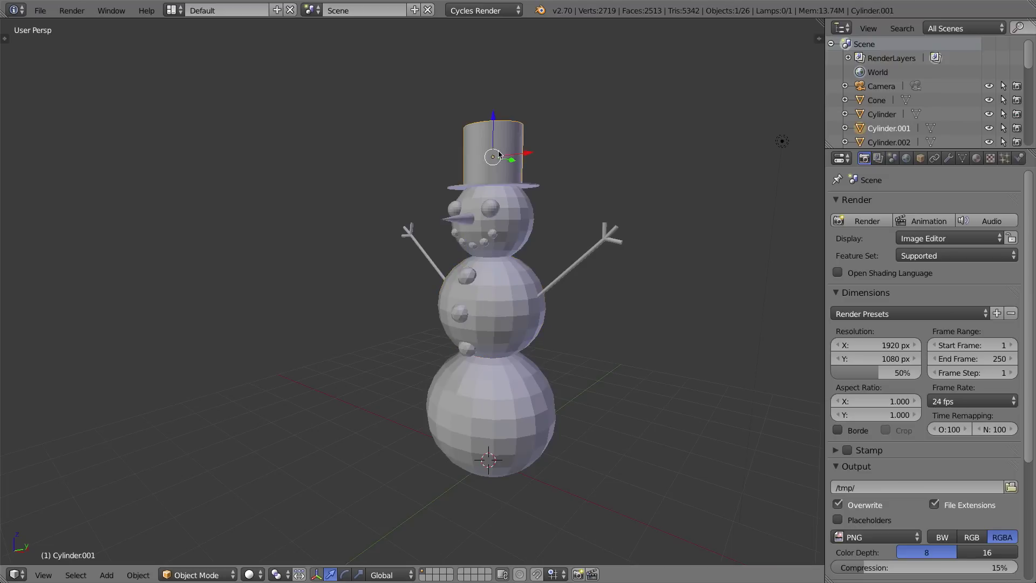
right_click(467, 220)
middle_drag(356, 293, 537, 339)
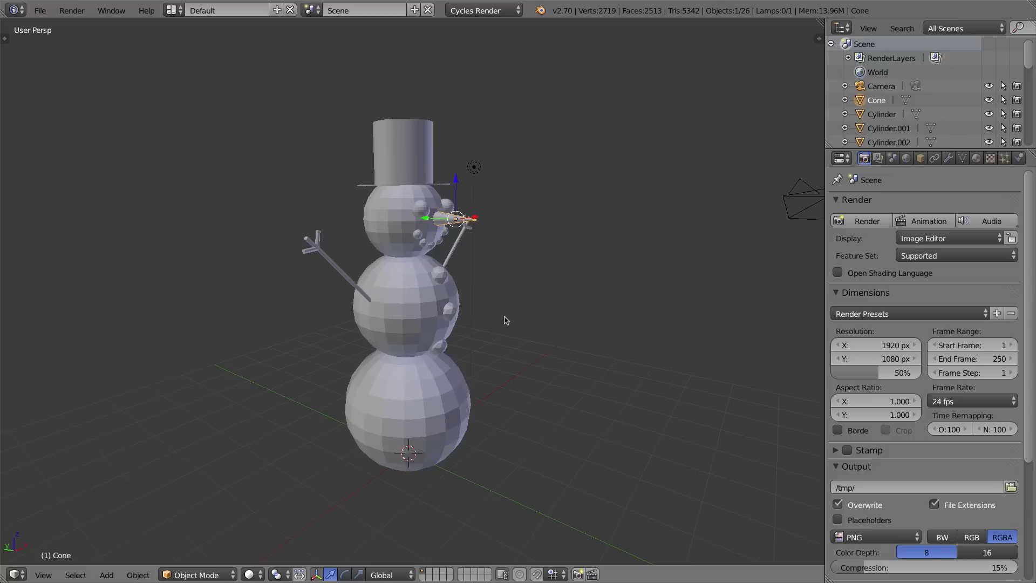
click(40, 11)
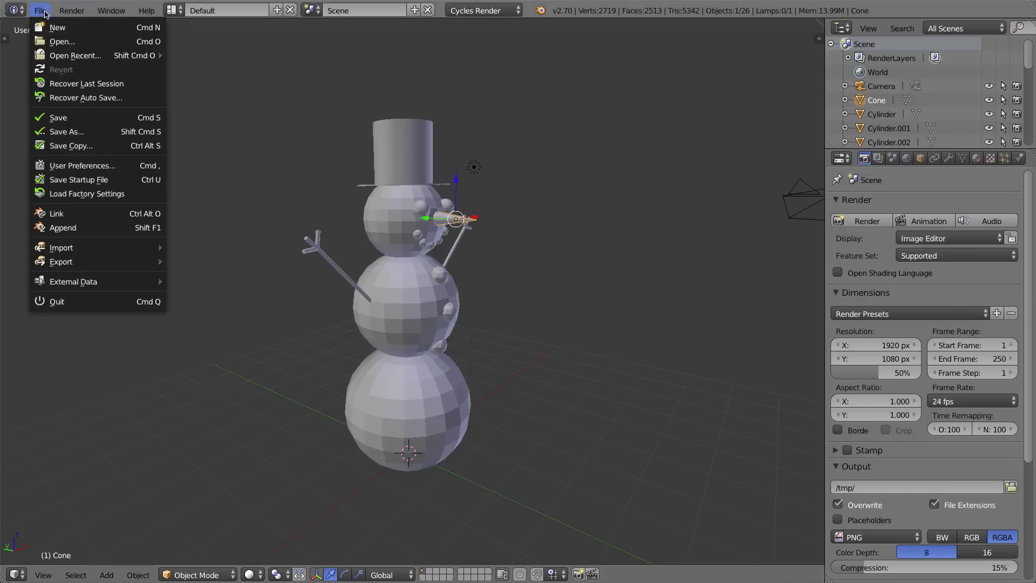
- Choose Save to open the Save Blender File browser for the untitled scene
click(87, 123)
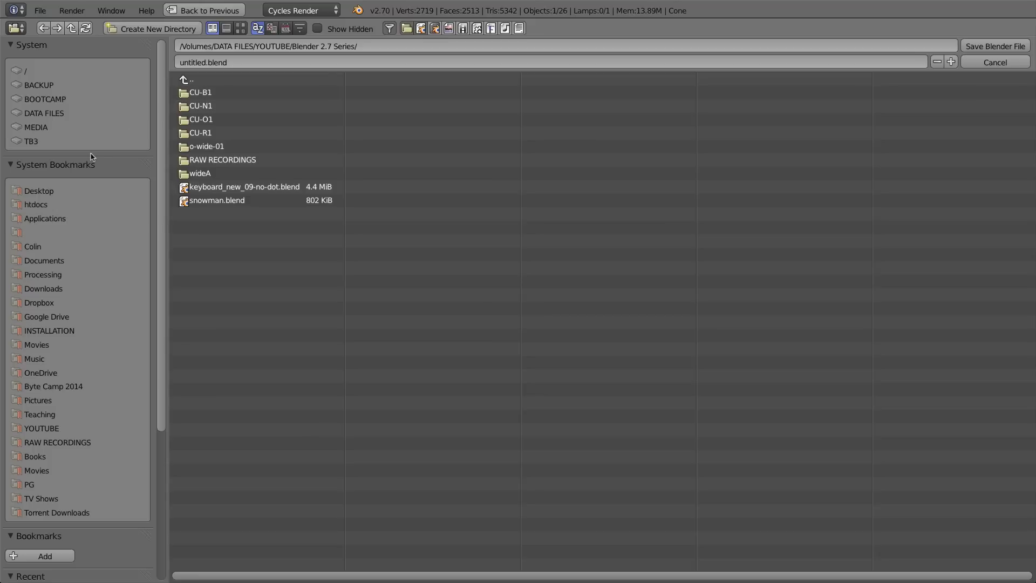
- Save the scene to the Desktop folder under the name snowman.blend
click(42, 190)
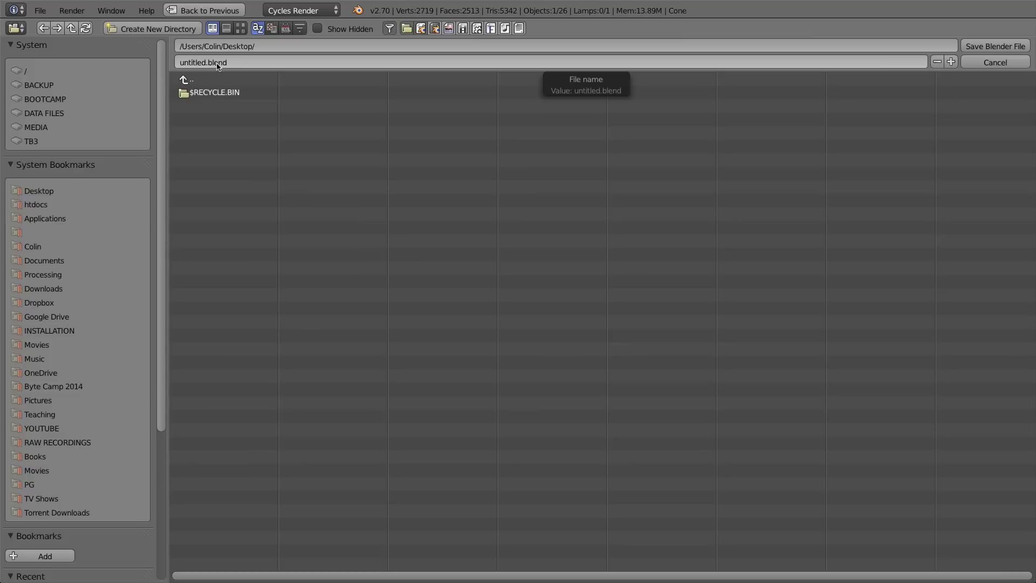
click(243, 62)
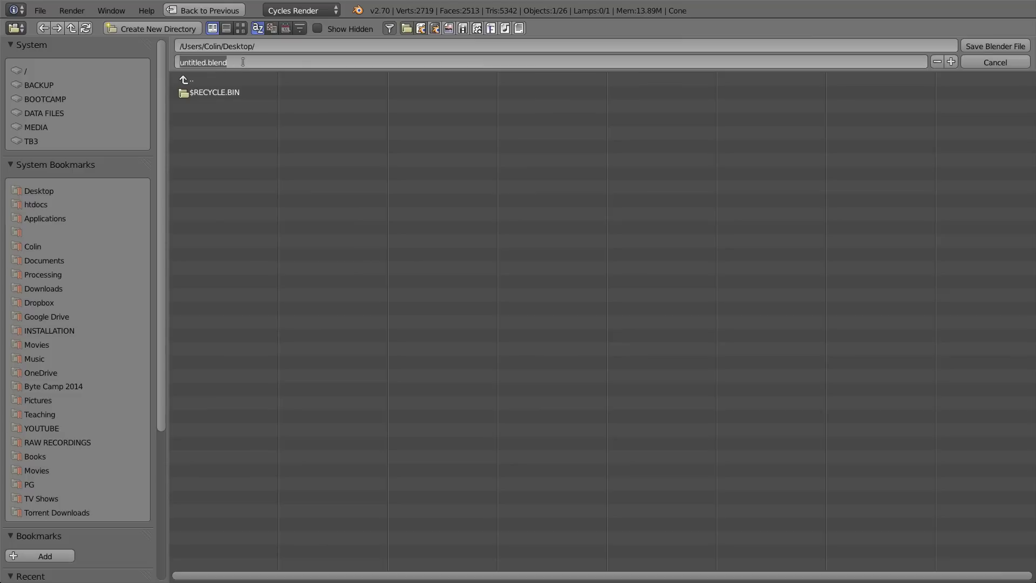
text(snowman)
text(.blend)
key(BackSpace)
key(BackSpace)
key(BackSpace)
key(BackSpace)
key(BackSpace)
key(BackSpace)
click(983, 45)
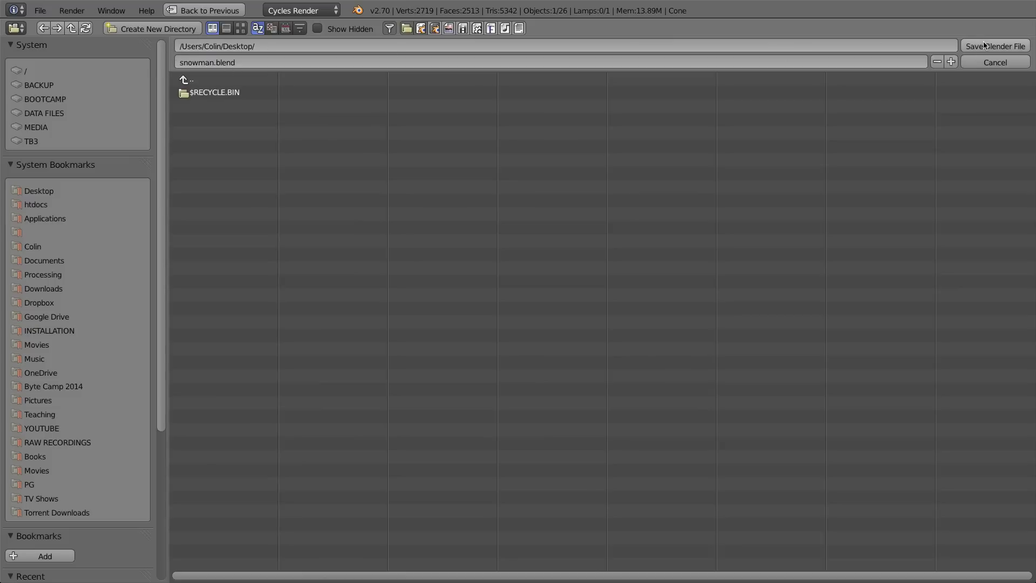
click(982, 47)
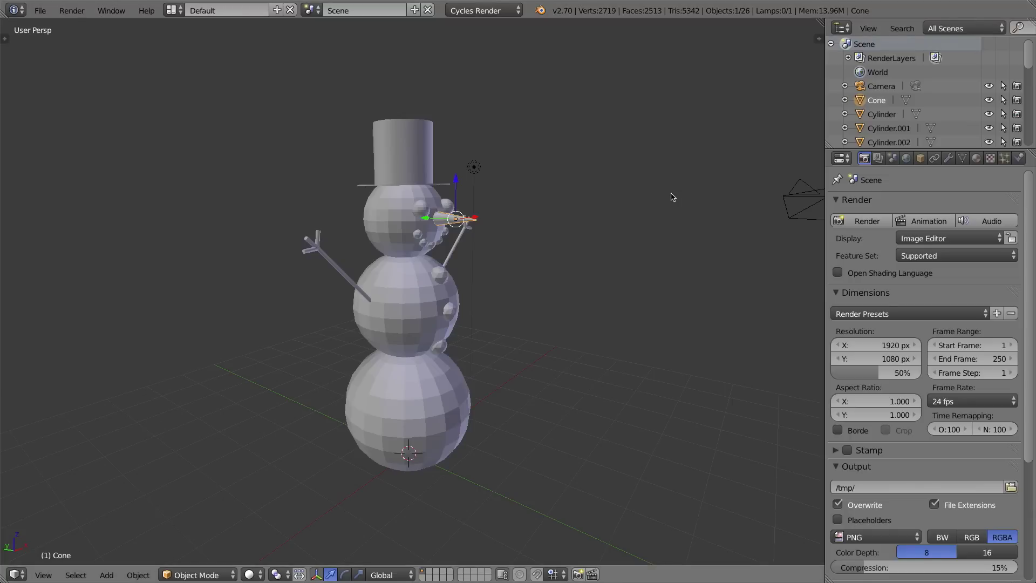
- Confirm in Finder's Desktop listing that snowman.blend exists, then return to Blender
key(ctrl+Left)
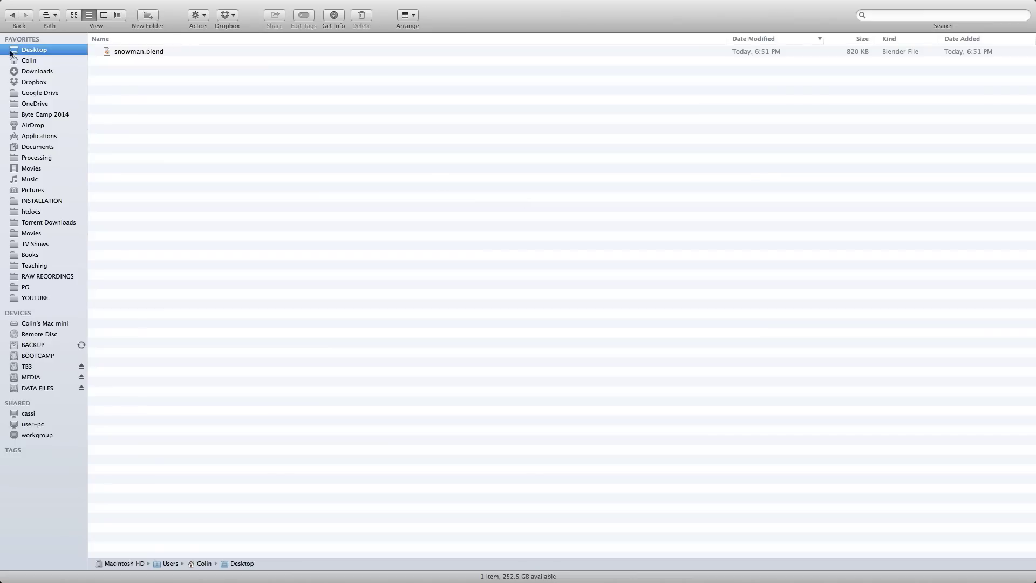
click(120, 53)
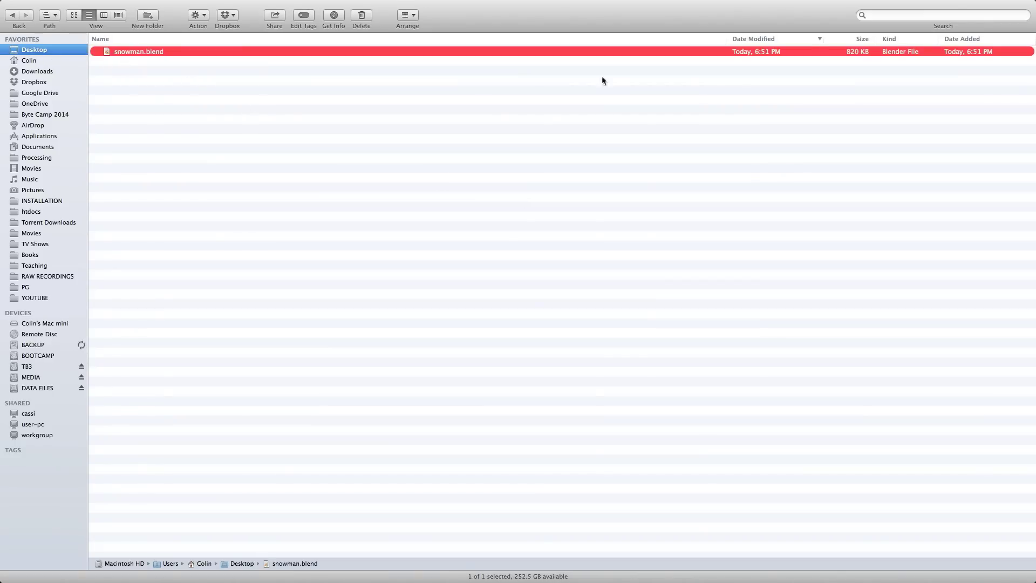
drag(728, 43, 428, 60)
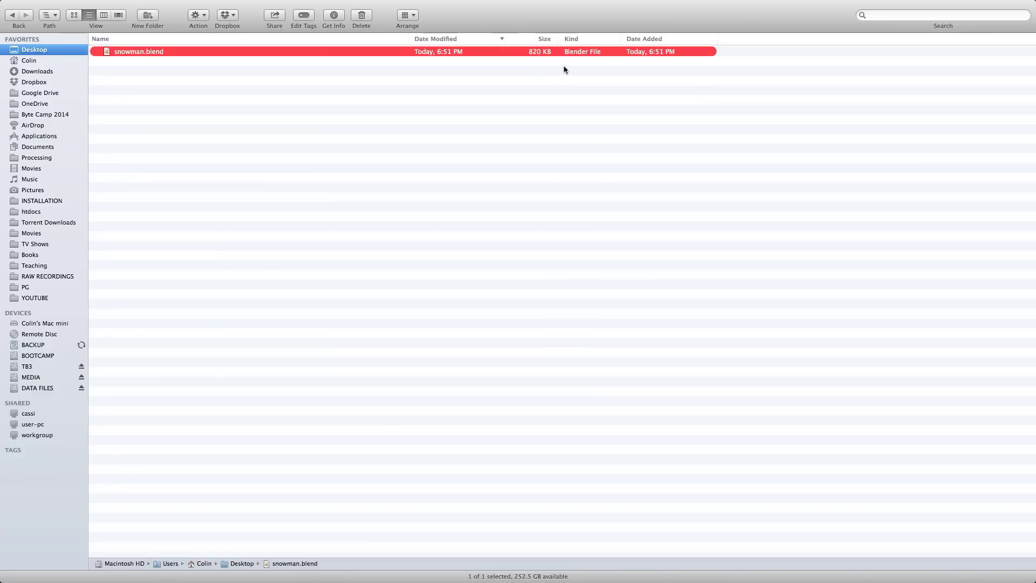
key(super+o)
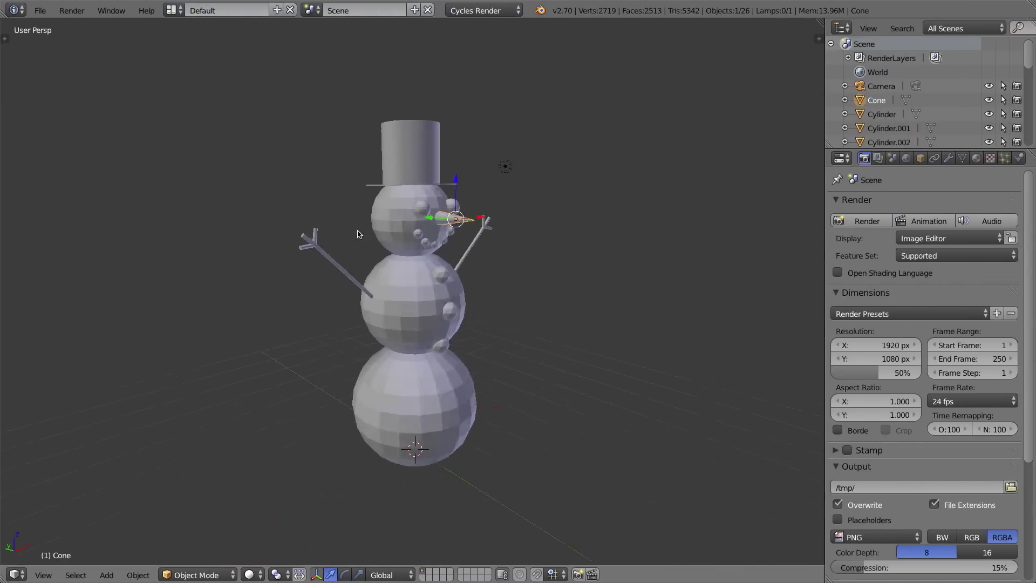
- Overwrite the Desktop snowman.blend with Cmd+S, confirming the Save Over prompt
middle_drag(405, 234, 358, 233)
click(40, 10)
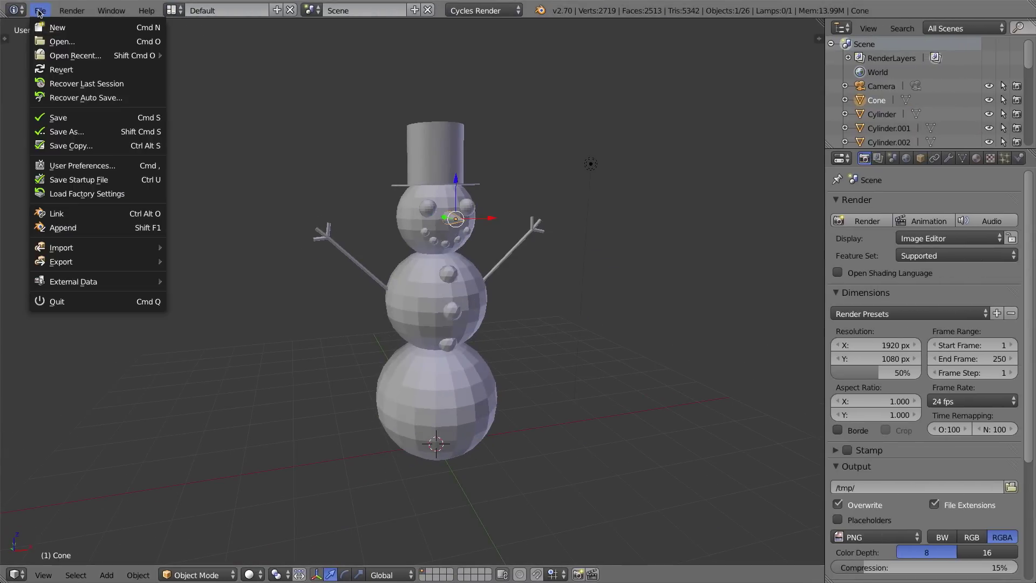
click(86, 116)
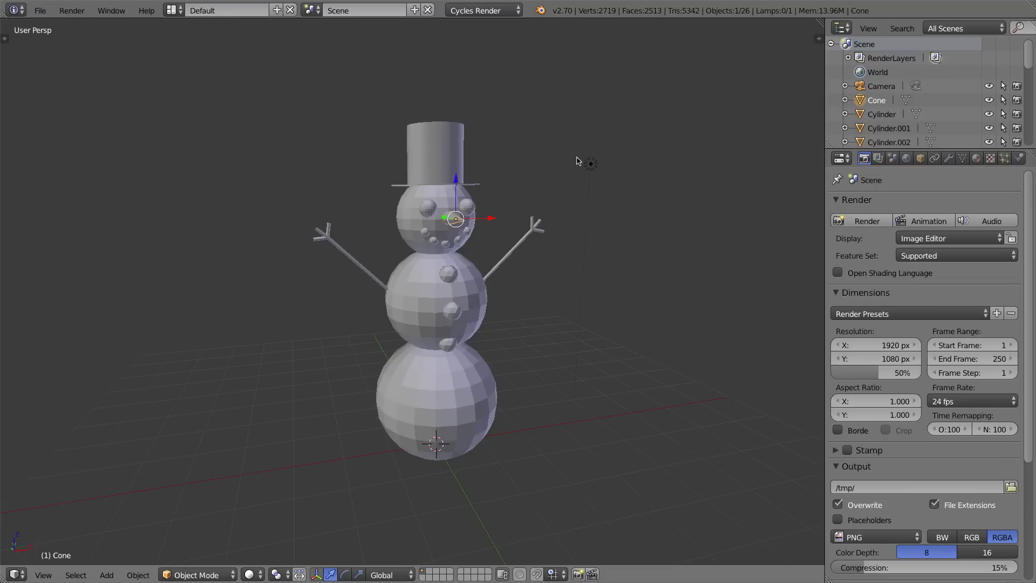
key(super+s)
key(super+s)
click(573, 162)
key(super+s)
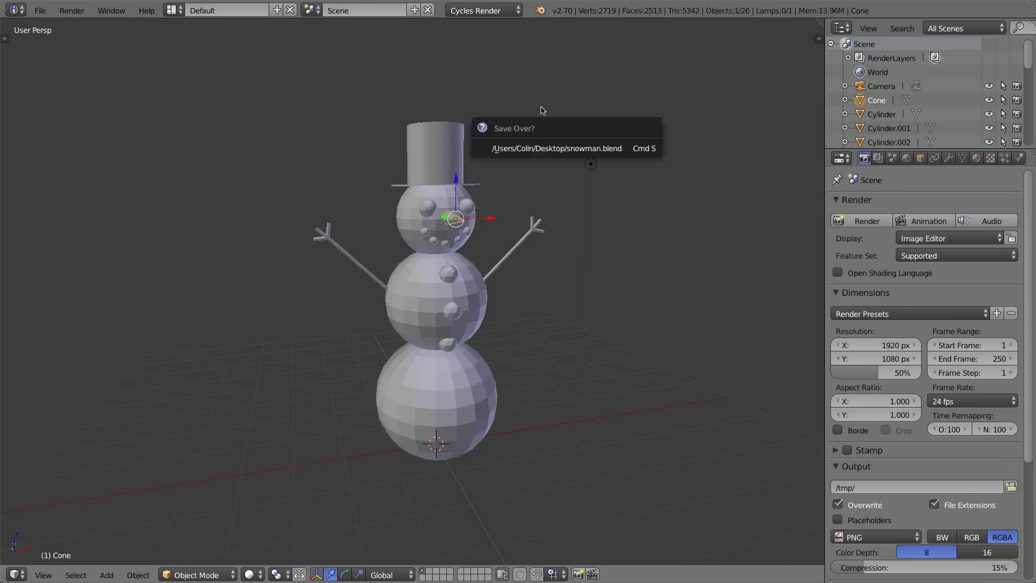
key(super+s)
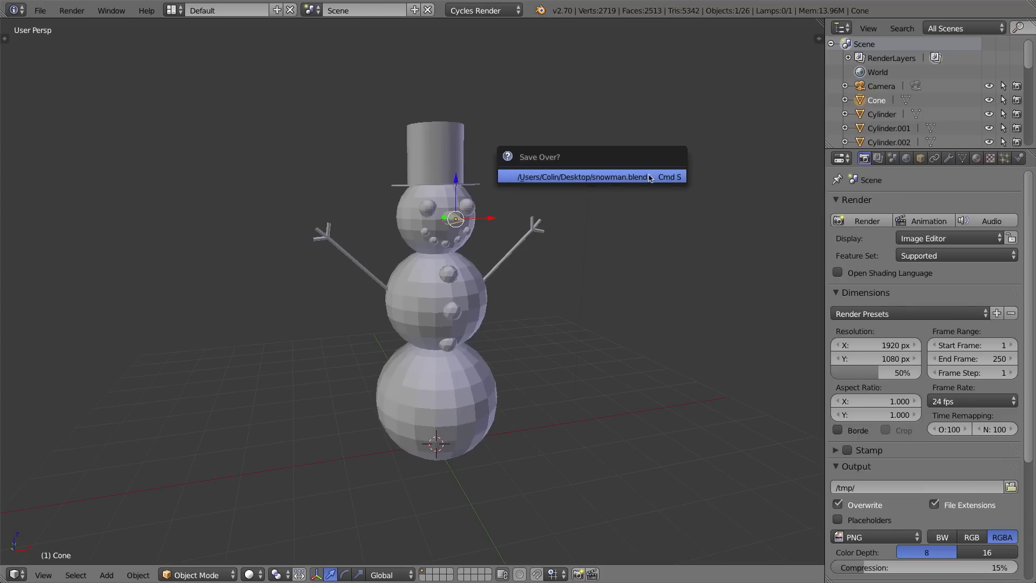
click(587, 180)
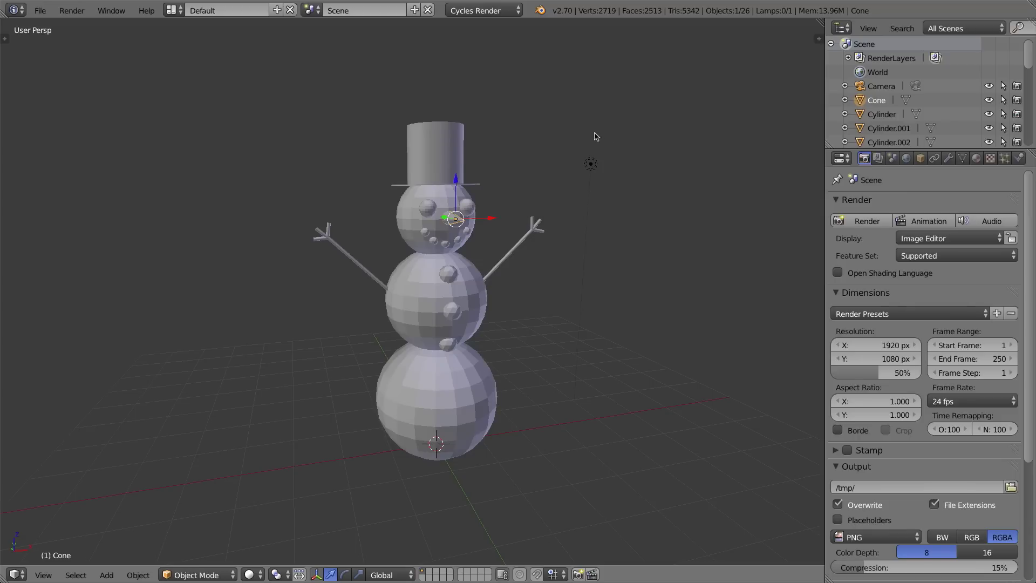
- Open the Save As browser from the File menu
key(super+s)
key(super+s)
click(40, 10)
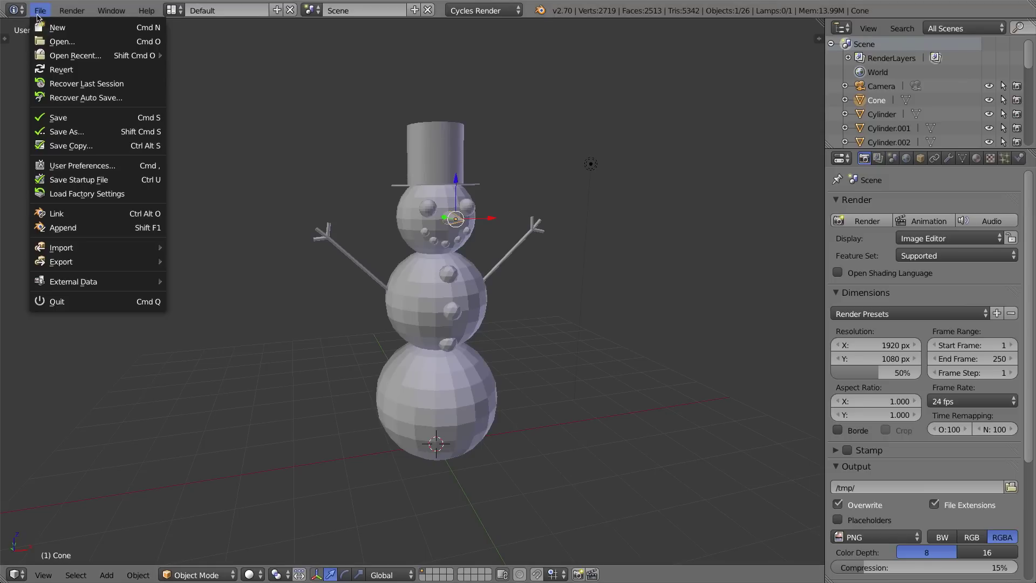
click(76, 134)
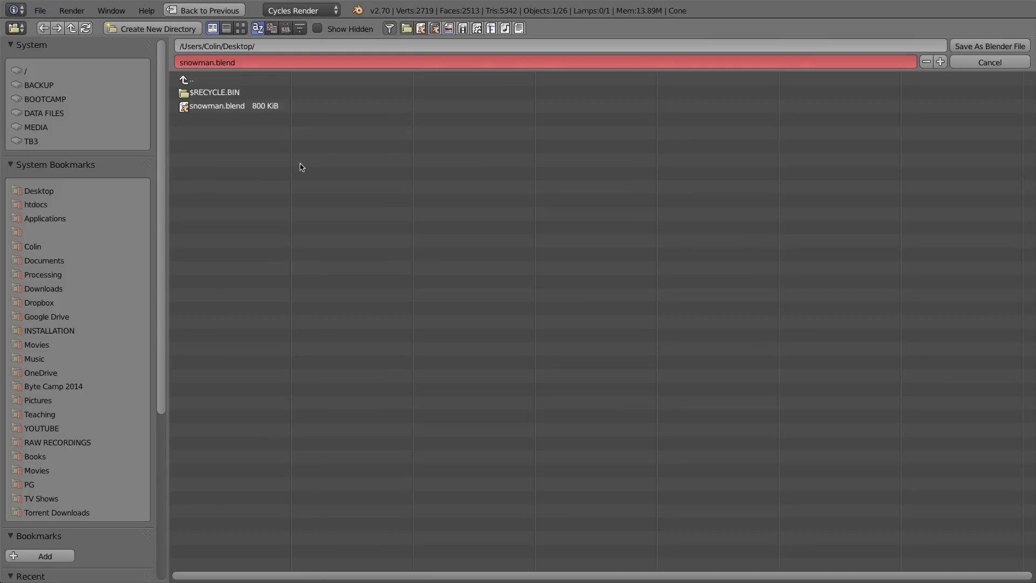
- Edit the file name to snowman_001.blend
click(214, 64)
click(215, 63)
text(_)
key(BackSpace)
text(-)
key(BackSpace)
text(_001)
- Save as snowman_001.blend, then scale the cone nose up slightly
click(225, 62)
click(980, 46)
middle_drag(490, 172, 373, 243)
key(s)
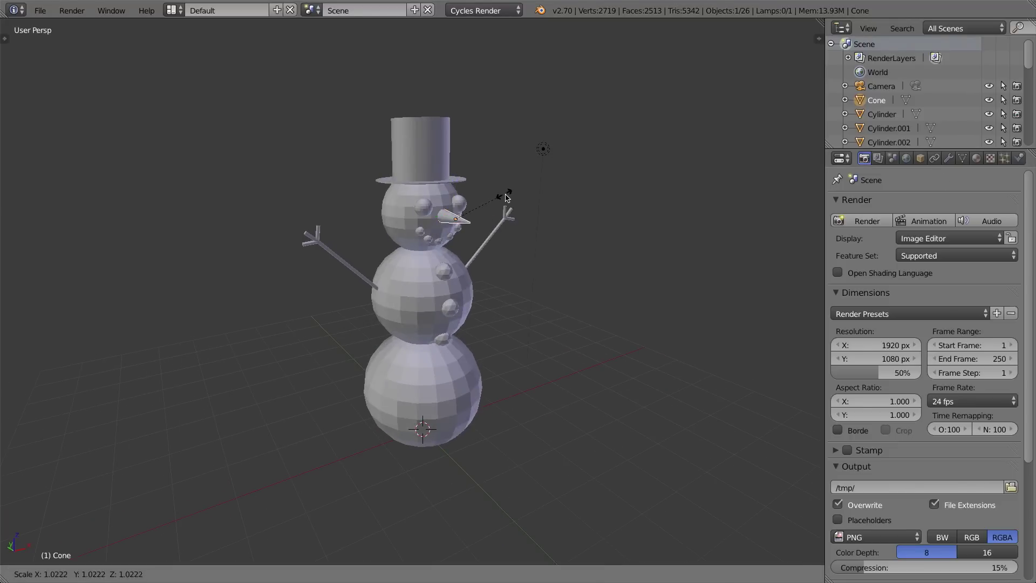
click(521, 198)
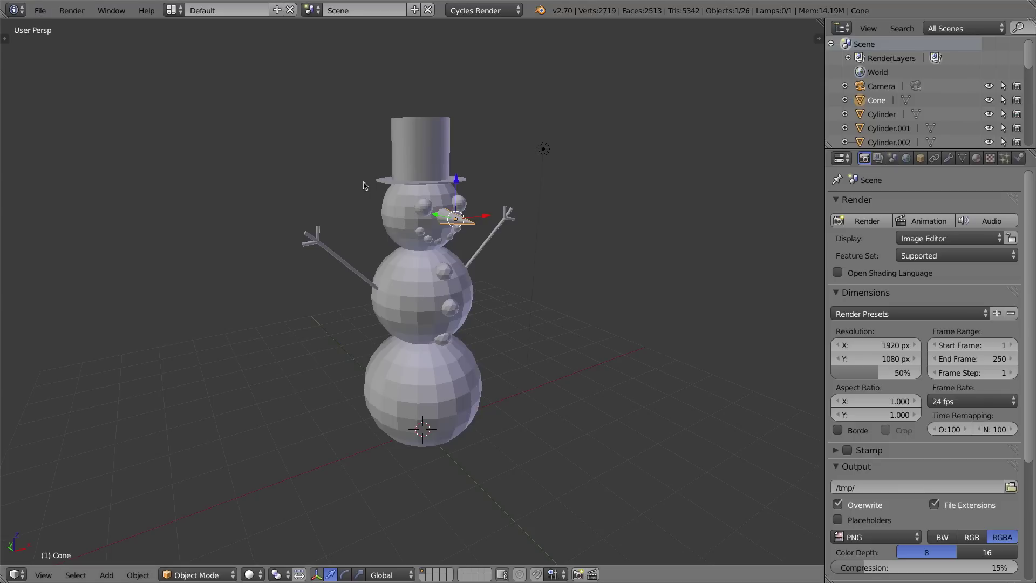
- Save As with the + button, incrementing the name to snowman_002.blend on the Desktop
click(42, 12)
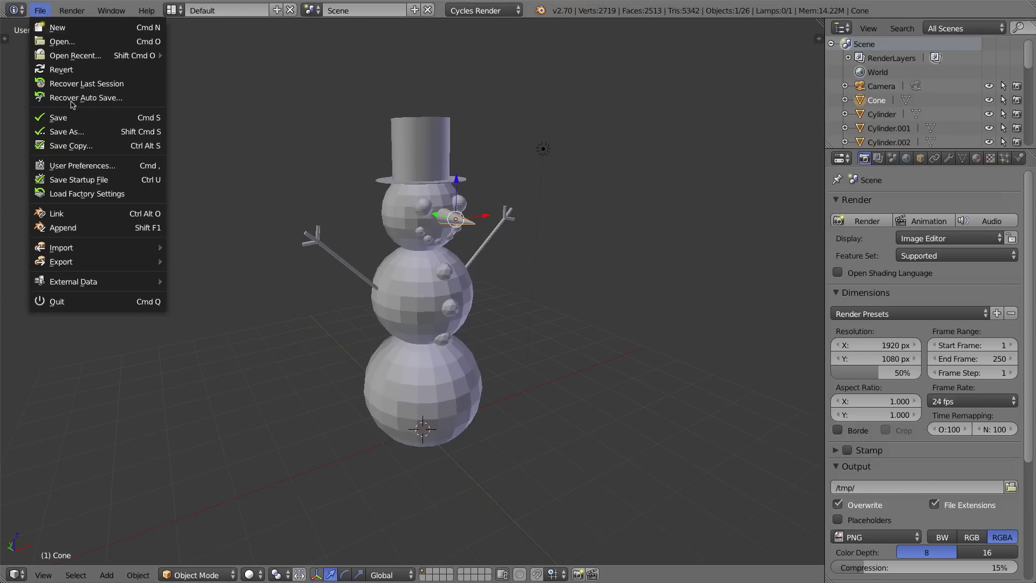
click(82, 133)
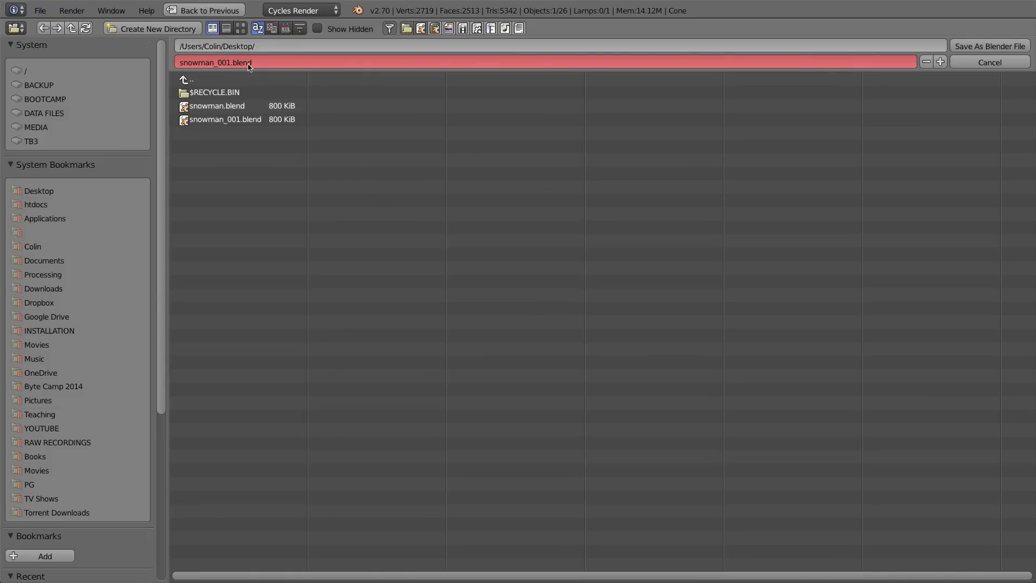
click(941, 62)
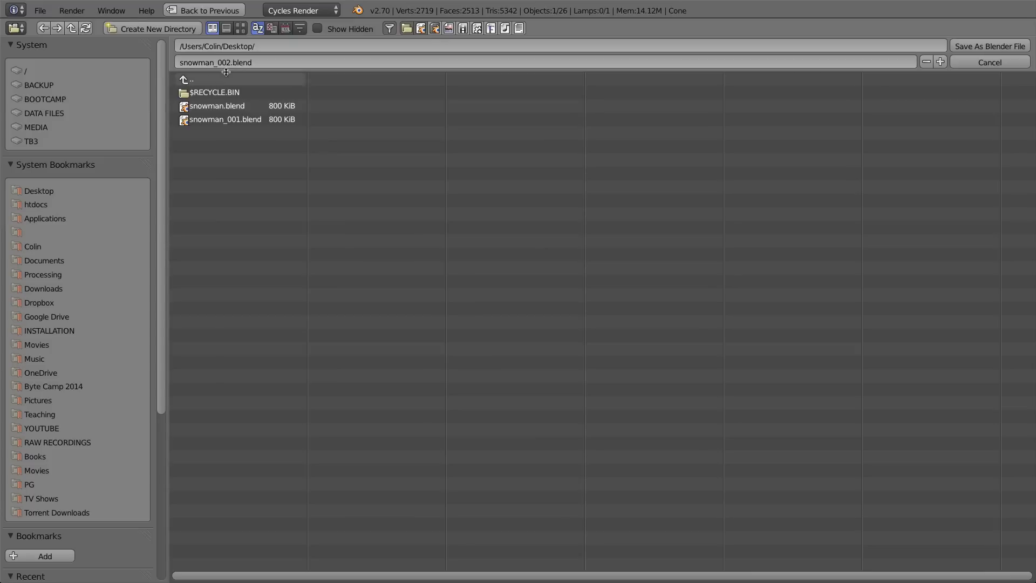
click(967, 48)
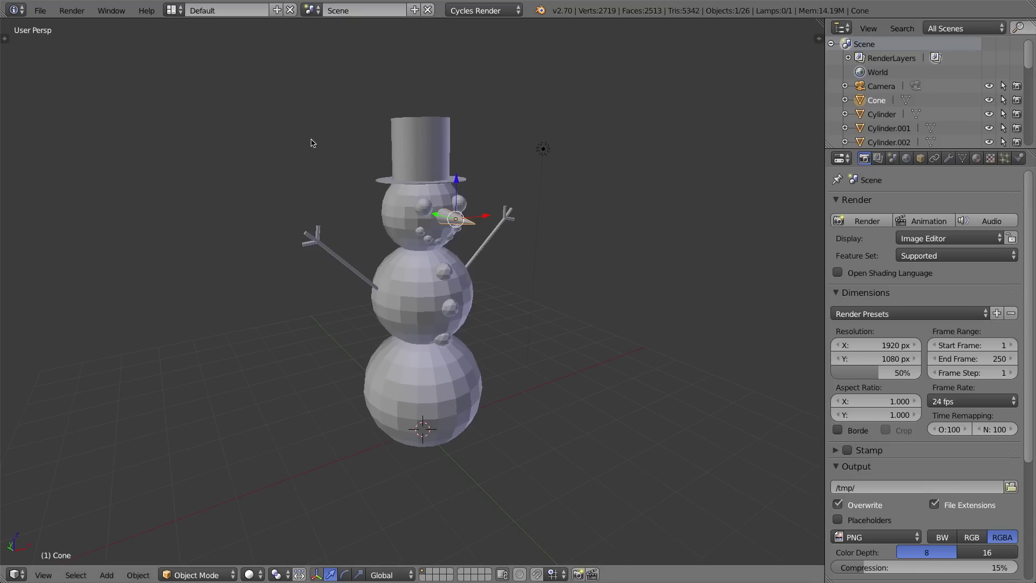
- Scale the top hat taller along Z and raise it, then view from the front
right_click(426, 160)
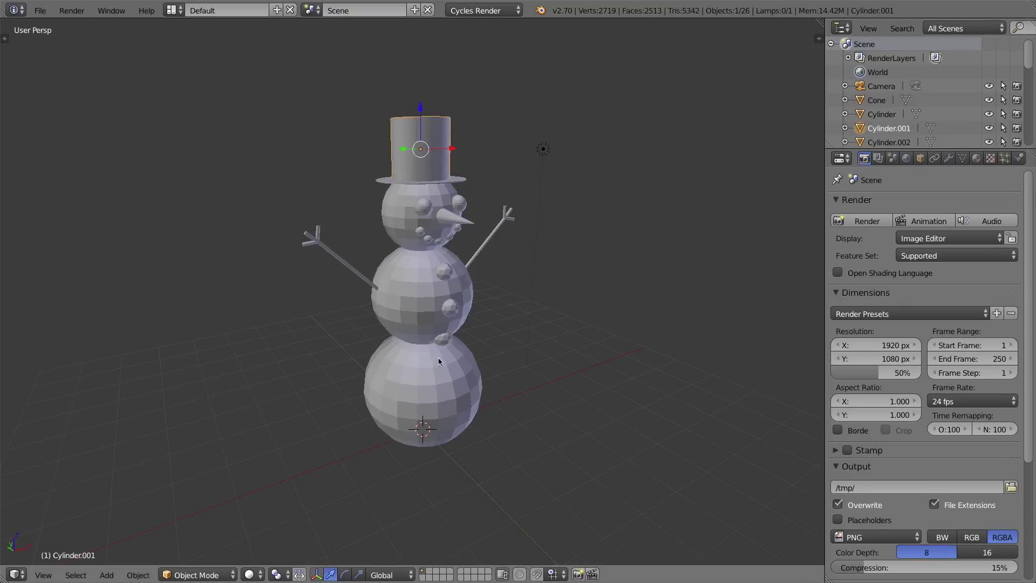
key(s)
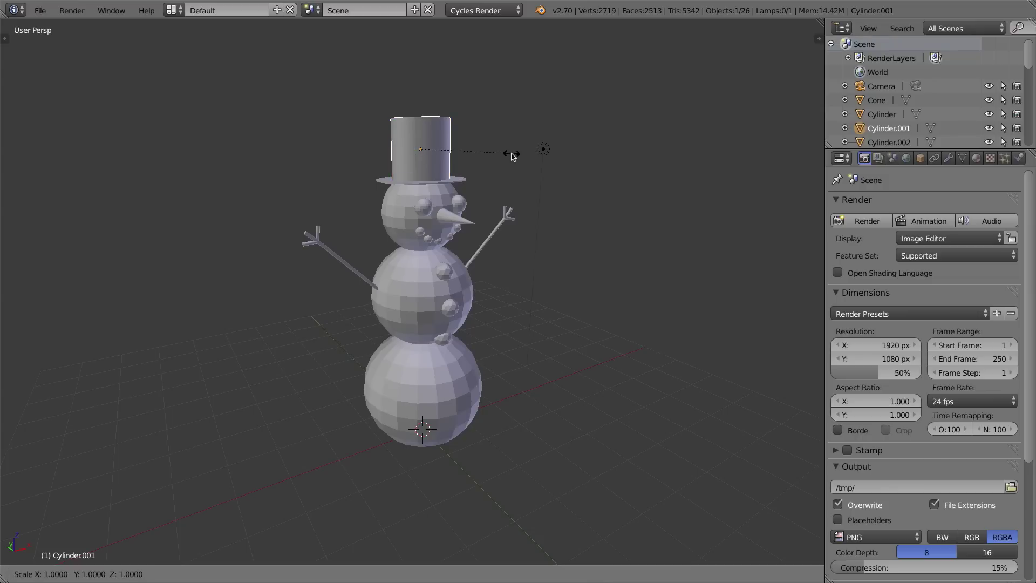
key(z)
click(541, 152)
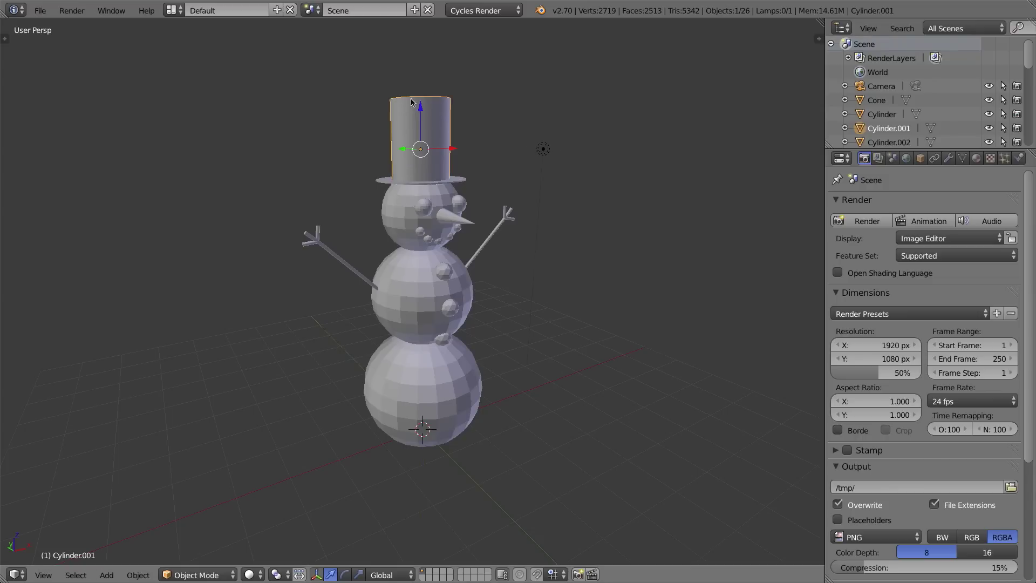
drag(423, 114, 422, 96)
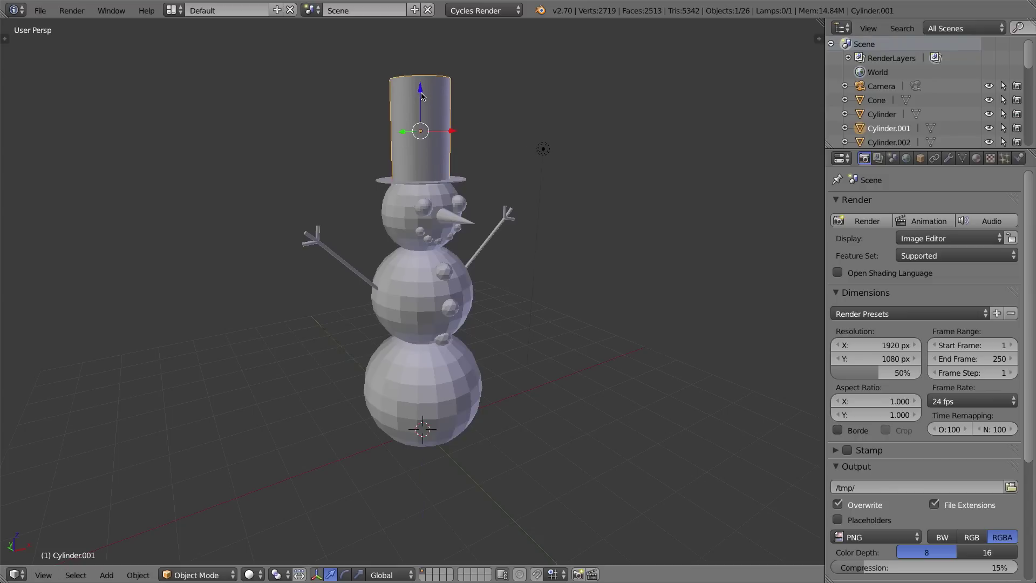
key(KP_1)
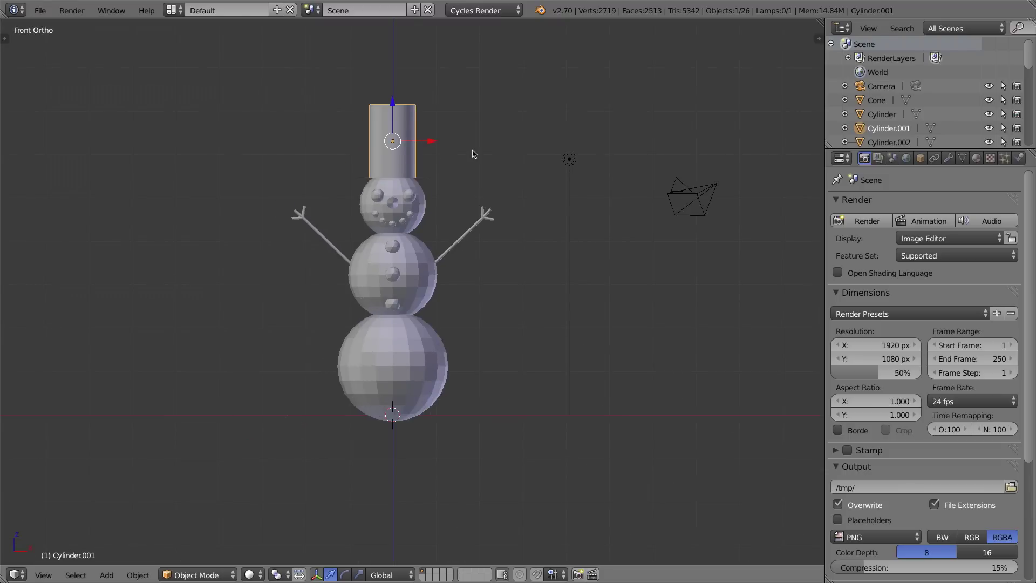
- Save a copy incremented to snowman_003.blend with the + button
click(40, 10)
click(75, 132)
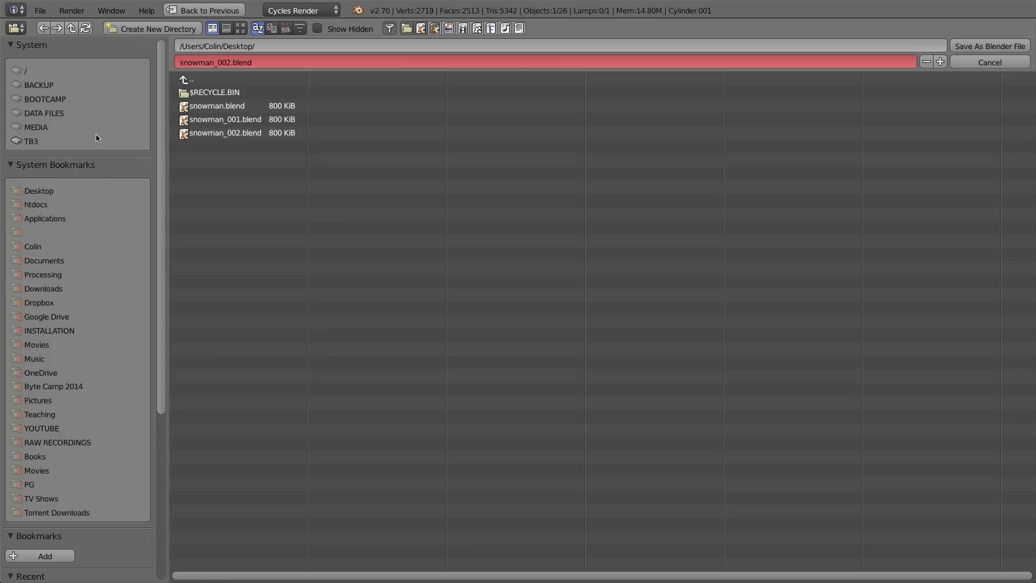
click(940, 61)
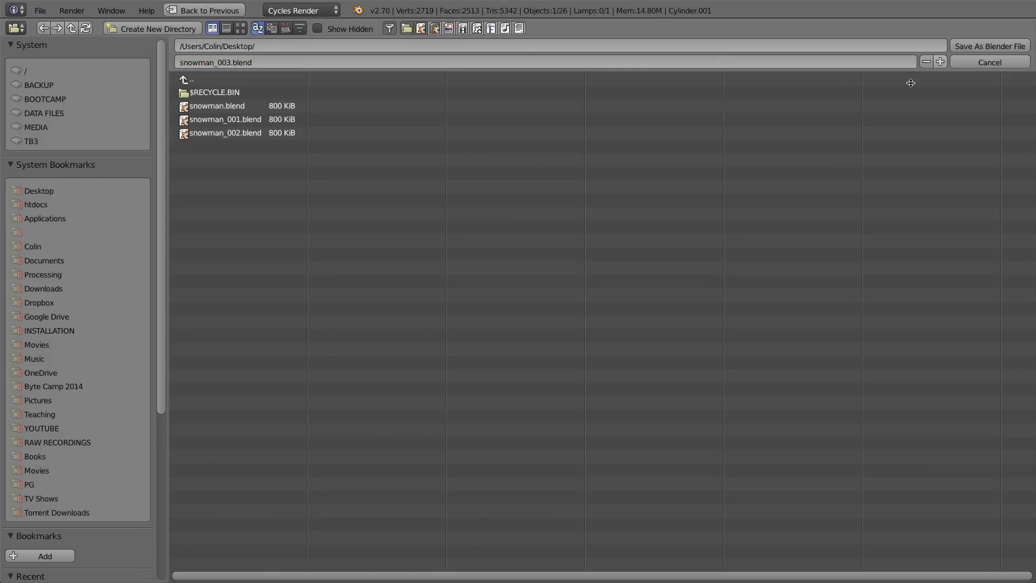
click(971, 46)
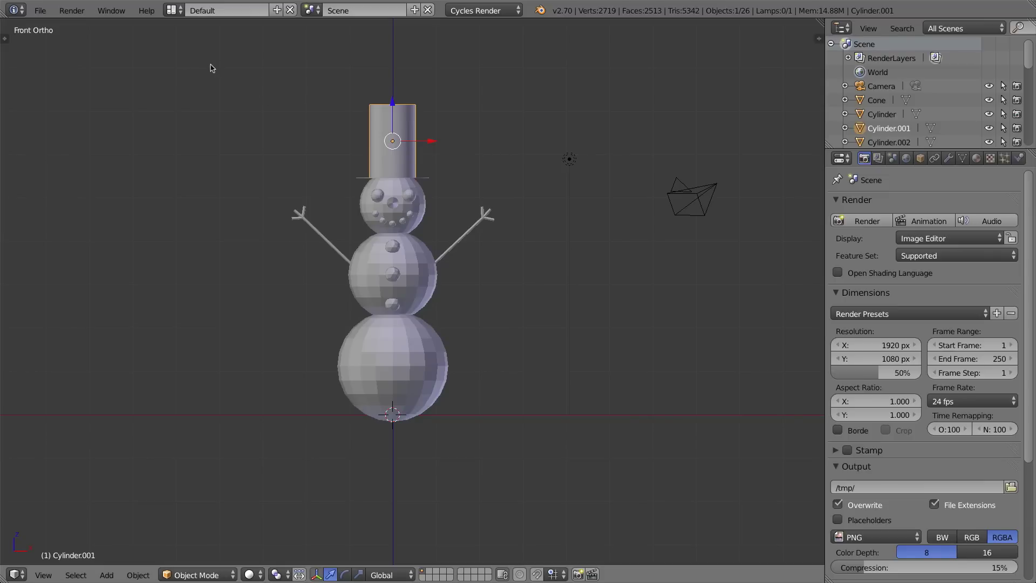
click(152, 14)
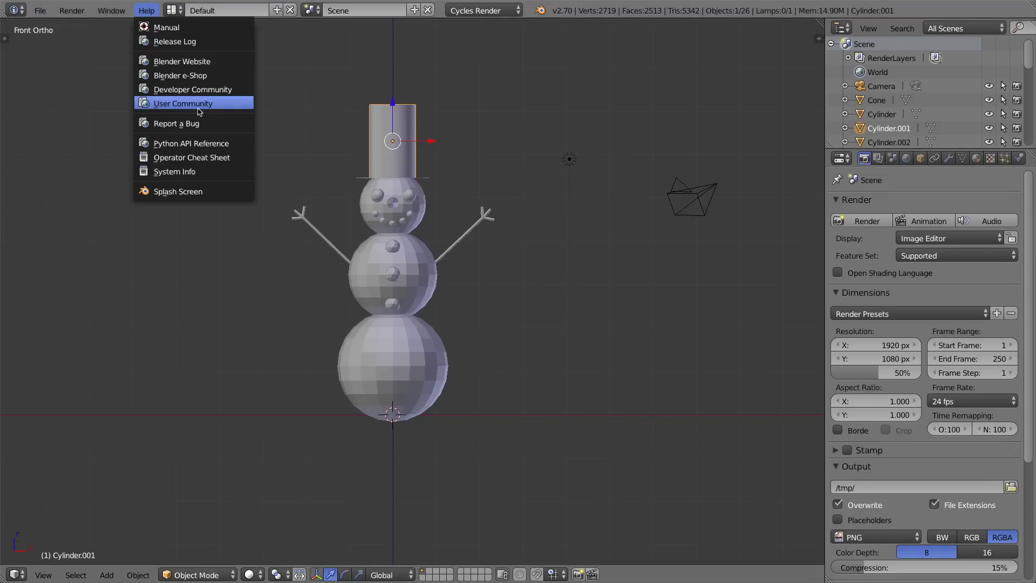
click(168, 192)
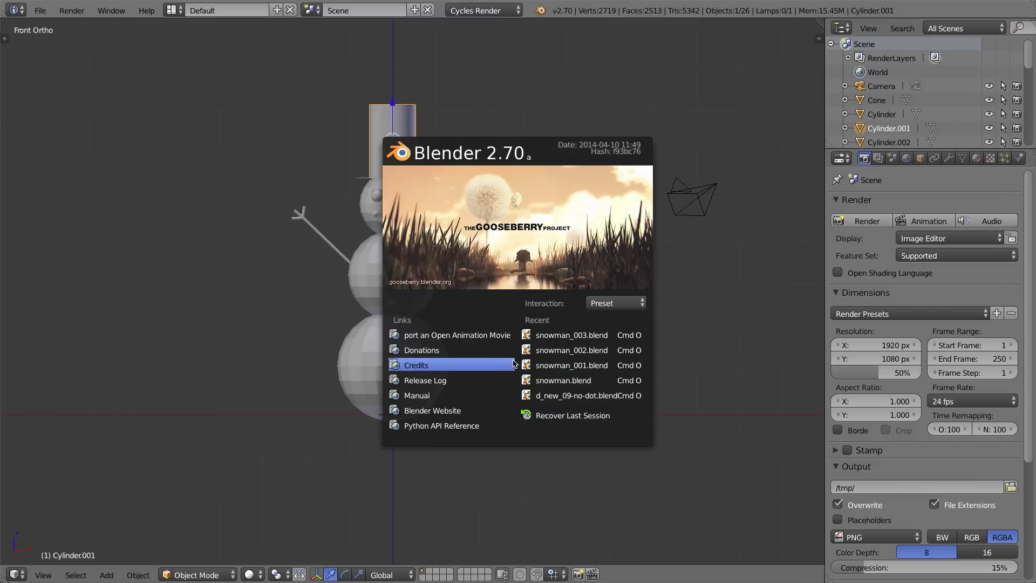
click(561, 349)
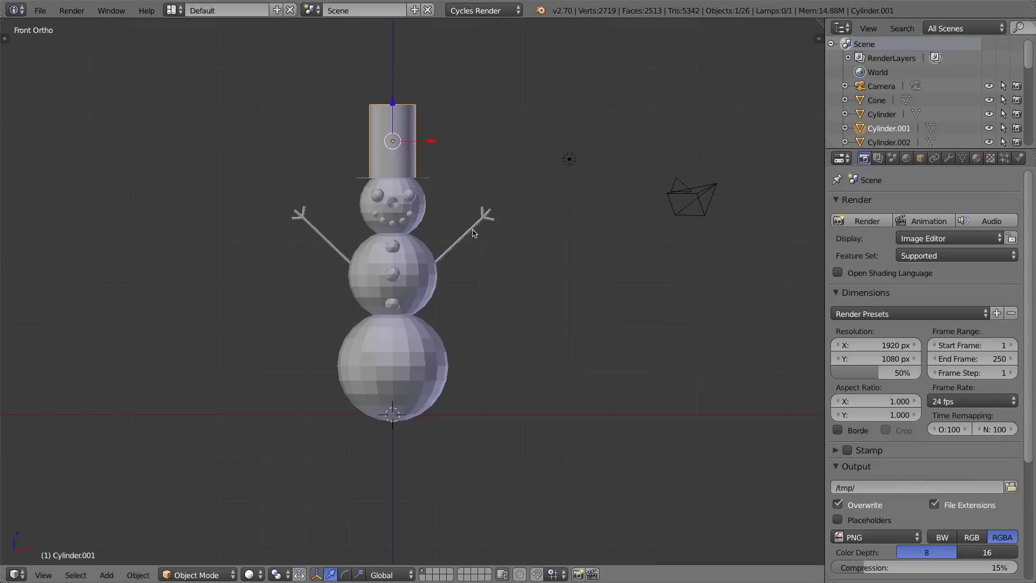
click(145, 11)
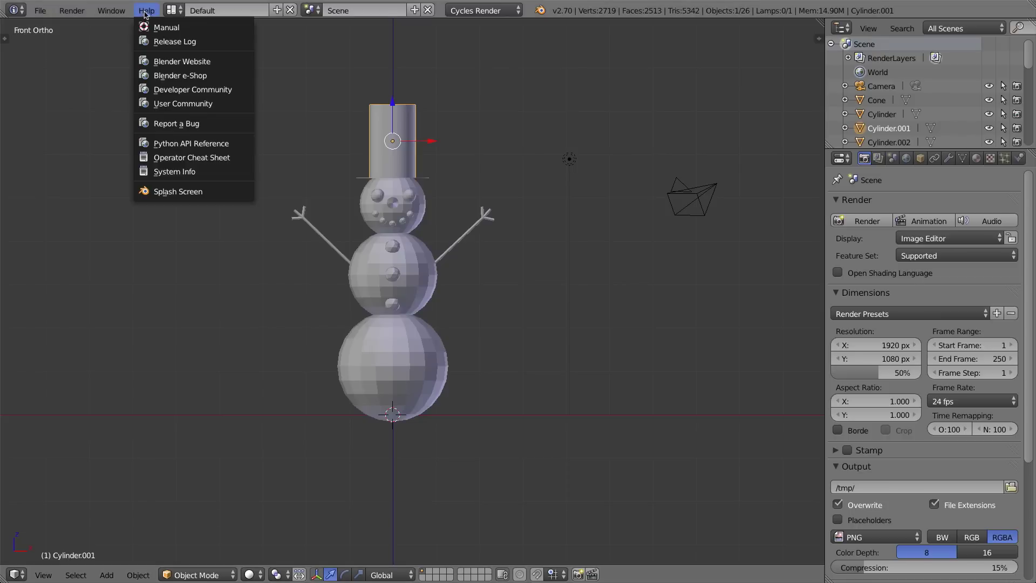
click(179, 192)
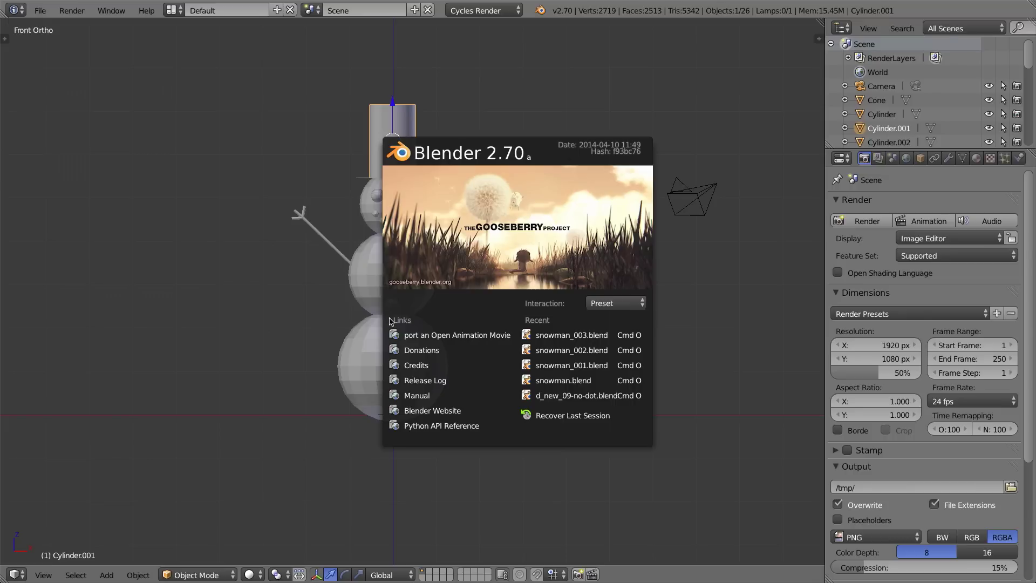
click(700, 285)
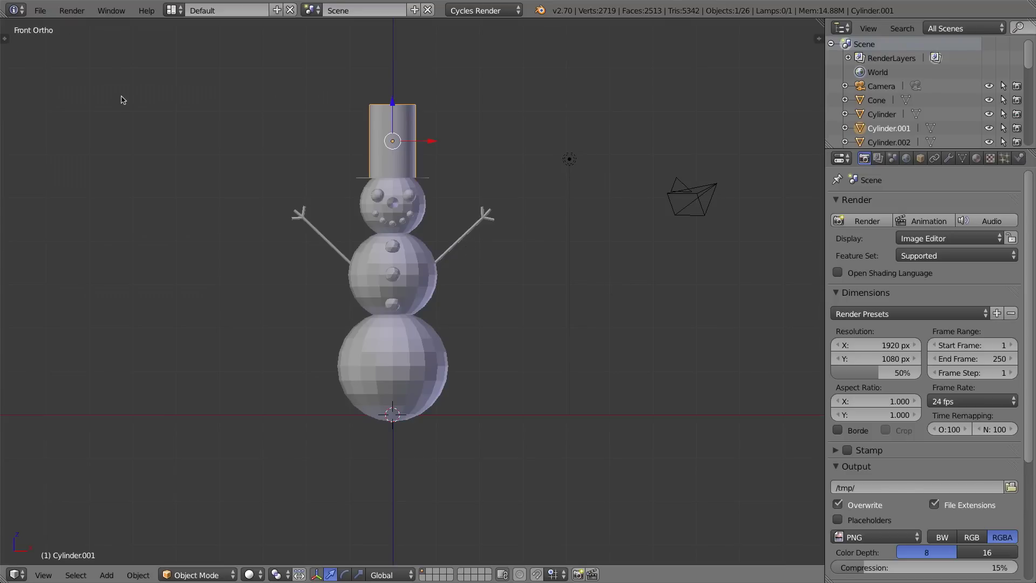
key(ctrl+Left)
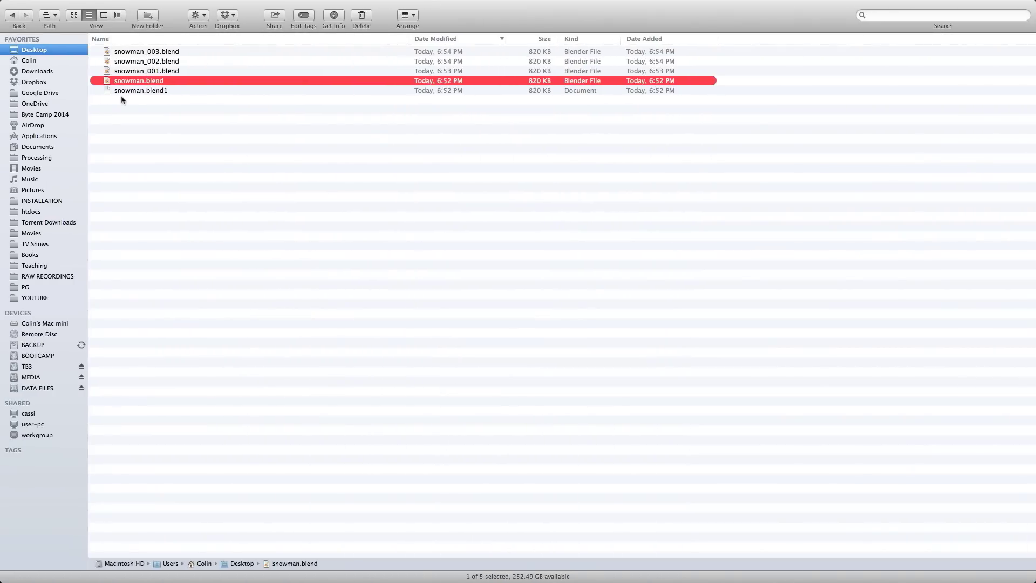
click(143, 73)
click(143, 81)
click(138, 70)
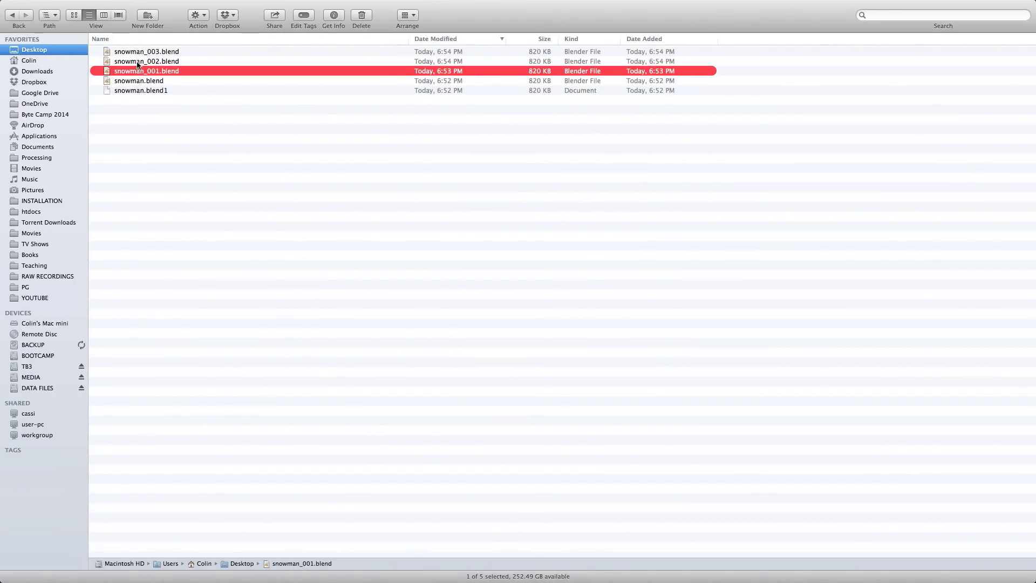
click(137, 61)
click(139, 52)
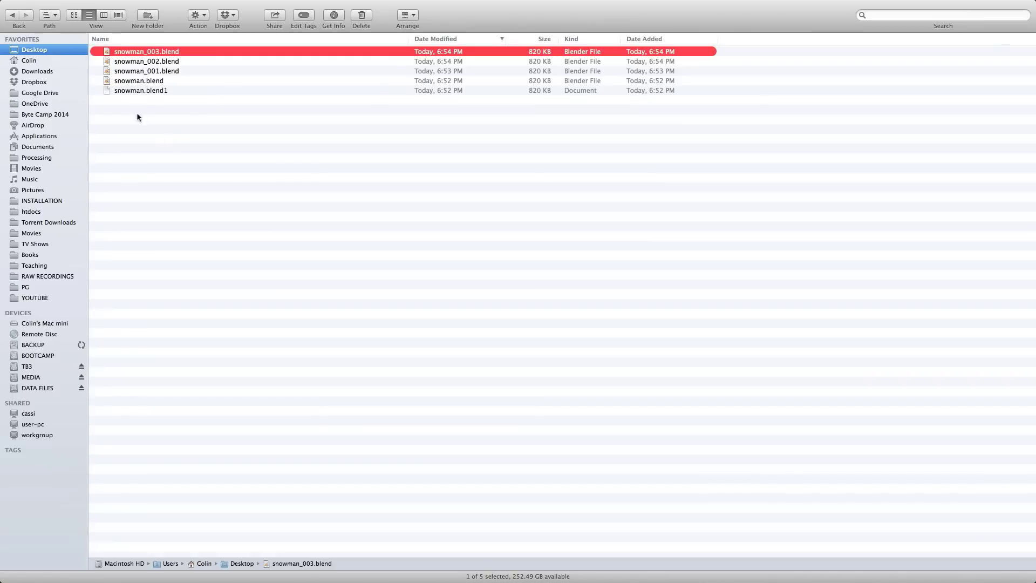
click(147, 91)
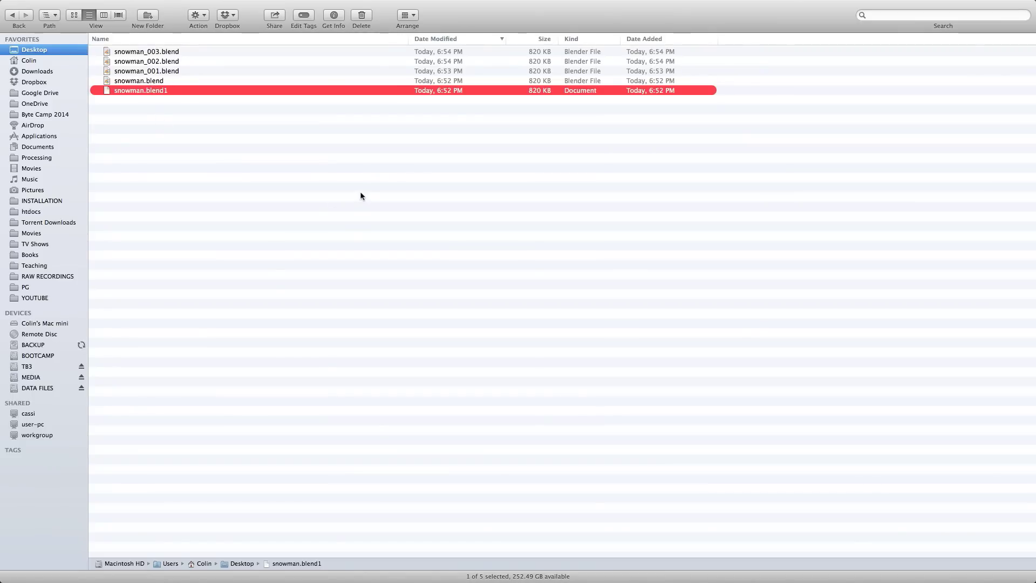
key(ctrl+Right)
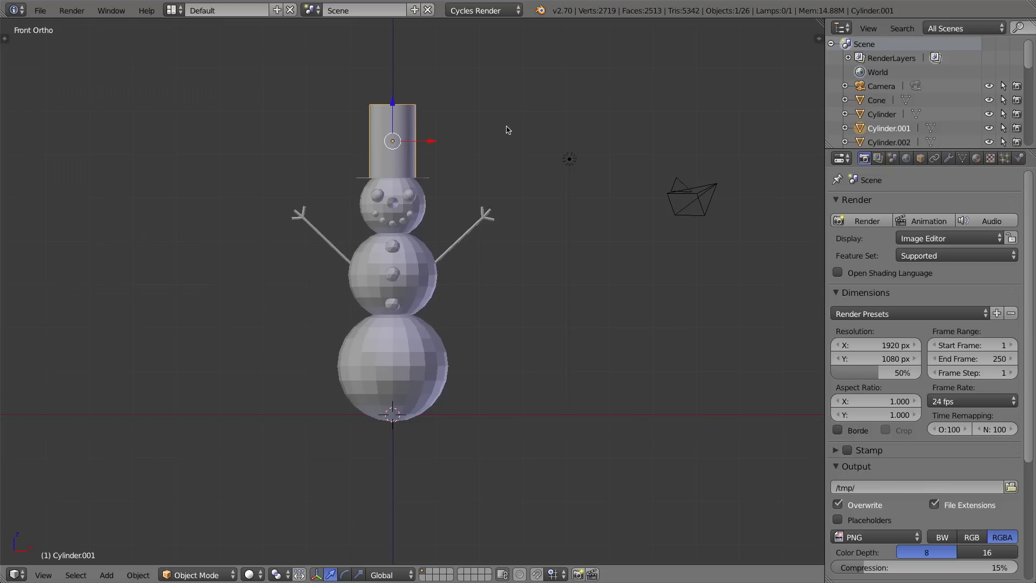
- Squash the top hat shorter along Z, lower it onto the head, and save
key(s)
key(z)
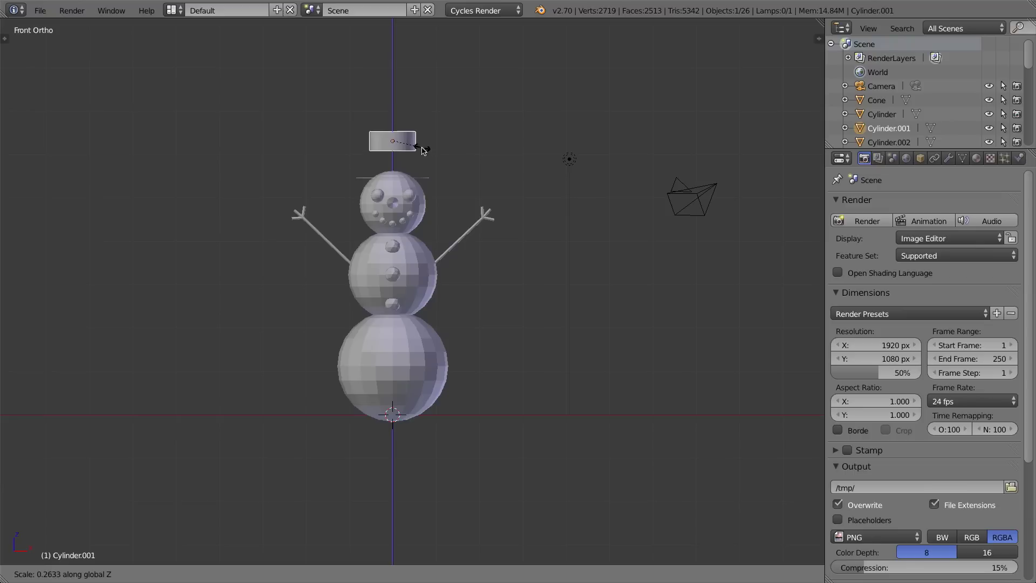
click(437, 148)
key(g)
key(z)
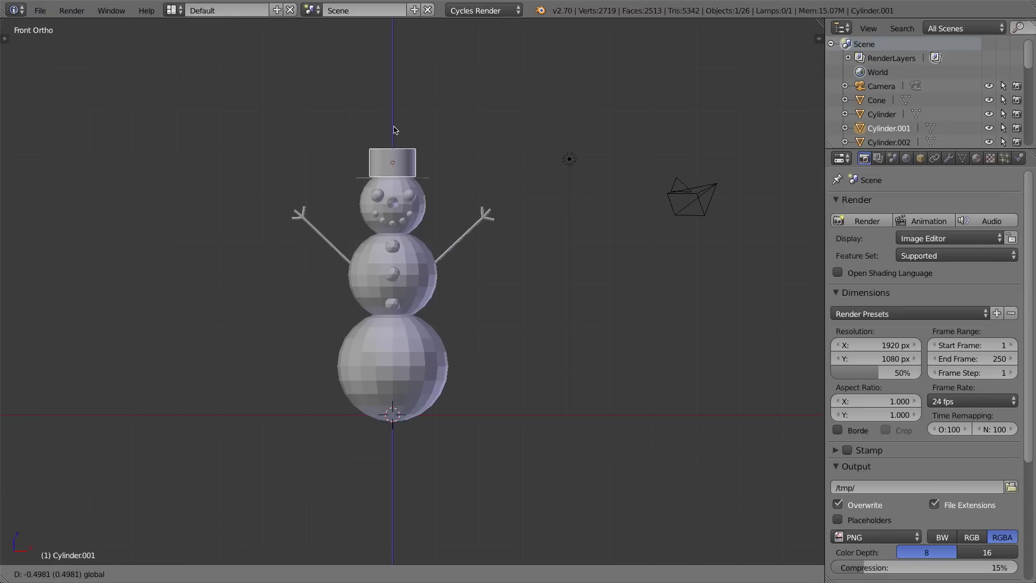
click(395, 130)
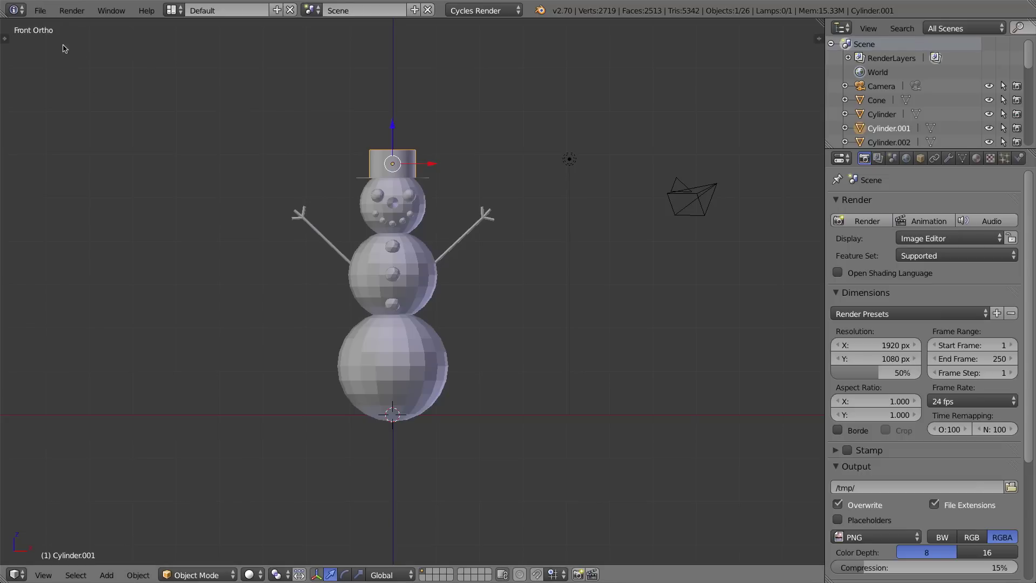
click(43, 11)
click(54, 116)
- Sort the Desktop's snowman files by Name, then Date Modified, and select snowman_003.blend1
key(super+Tab)
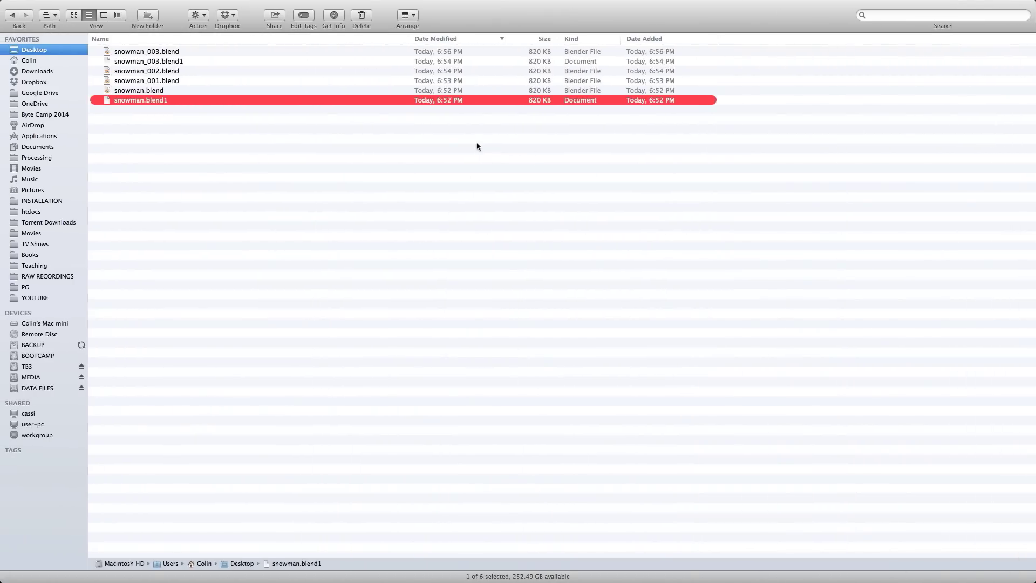
click(142, 63)
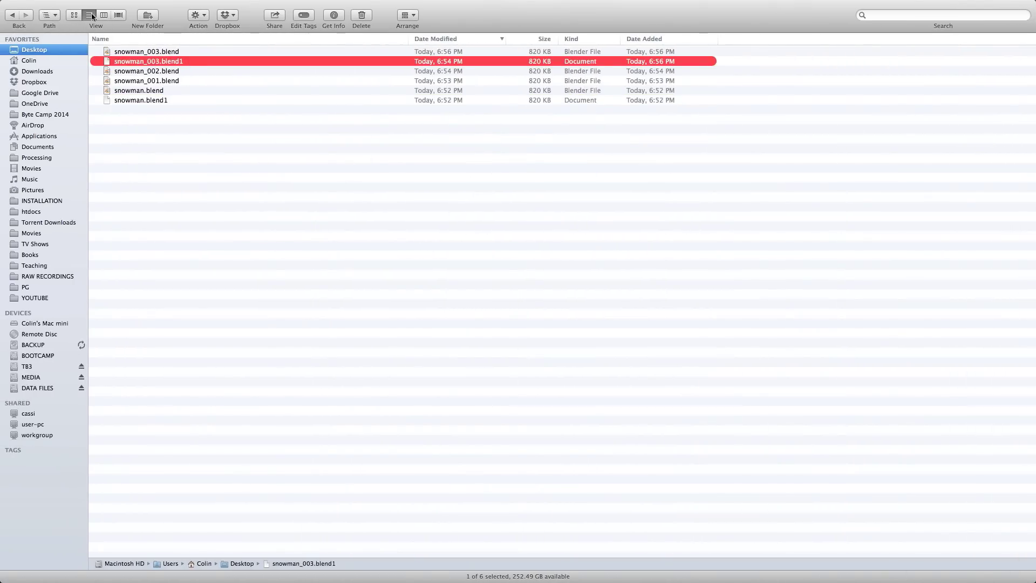
click(404, 40)
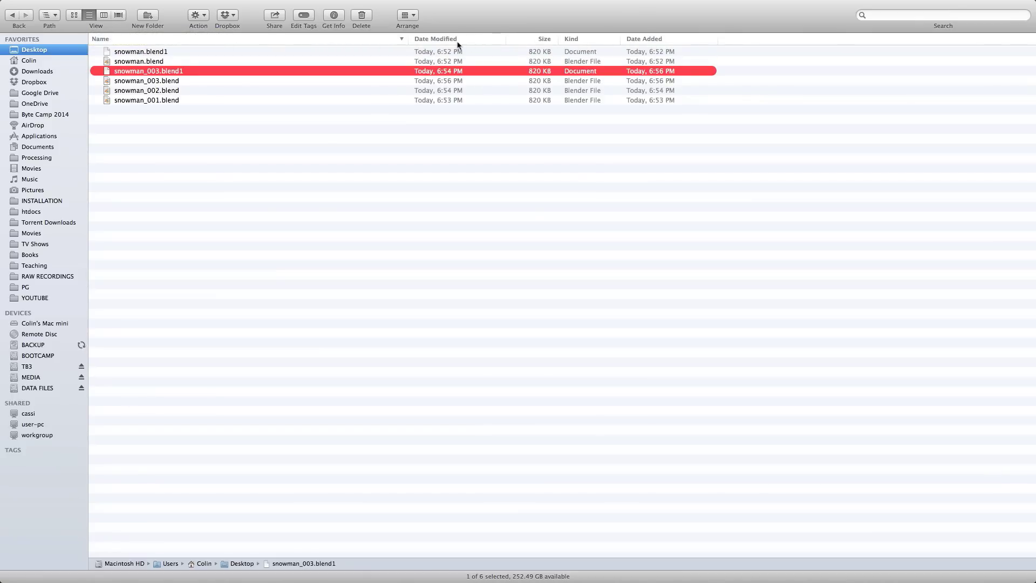
click(413, 42)
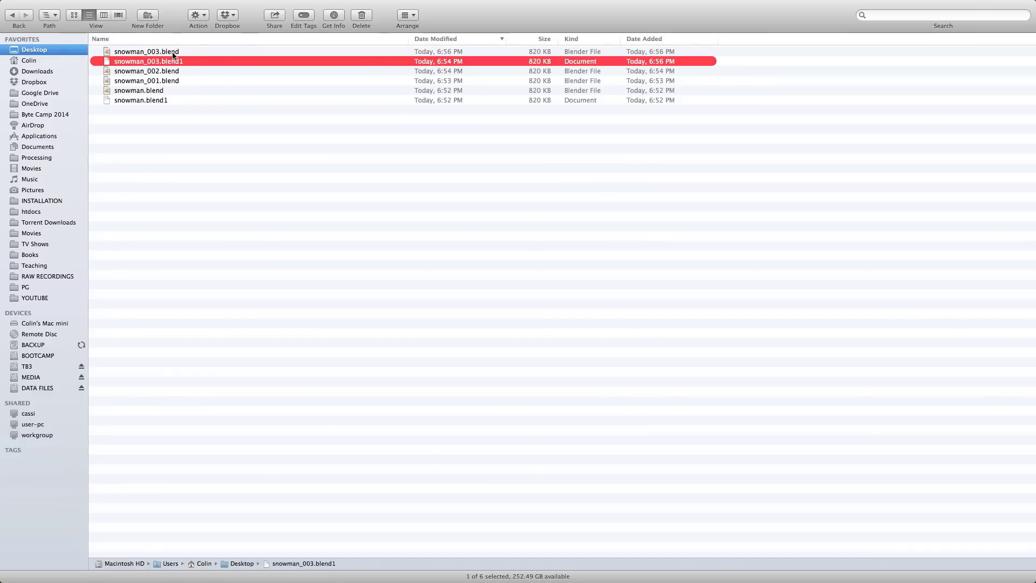
click(125, 51)
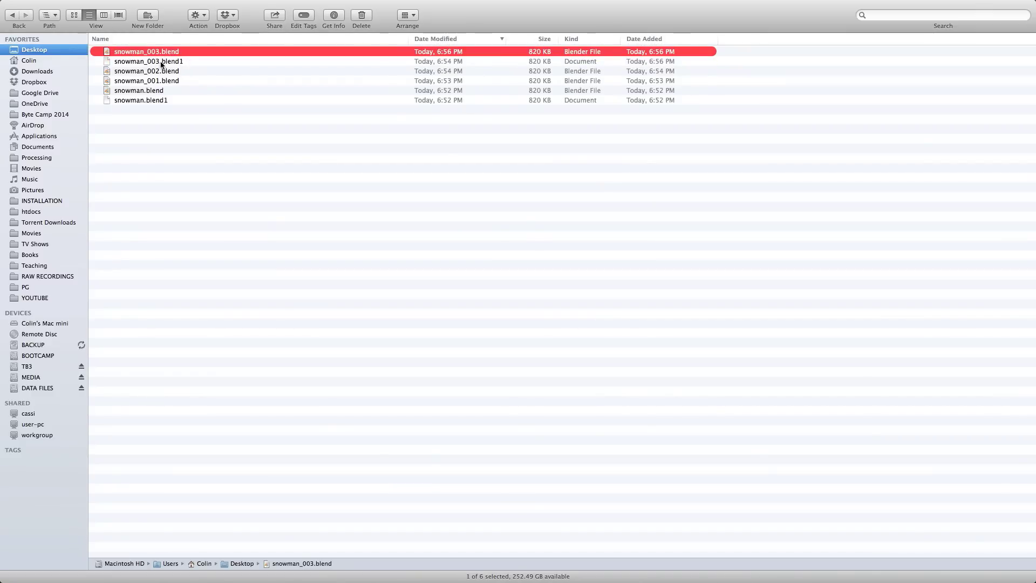
click(535, 63)
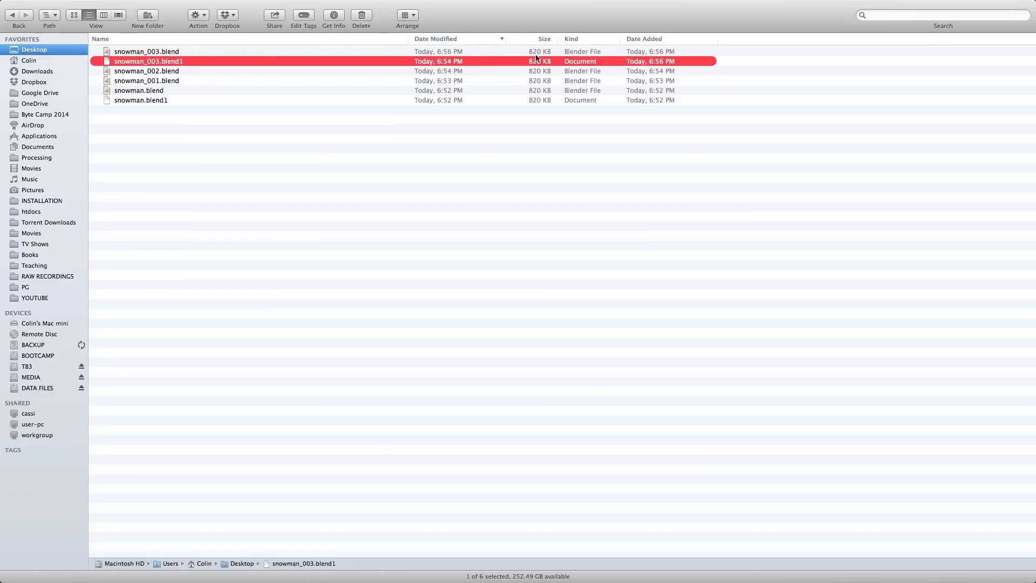
click(540, 54)
click(179, 63)
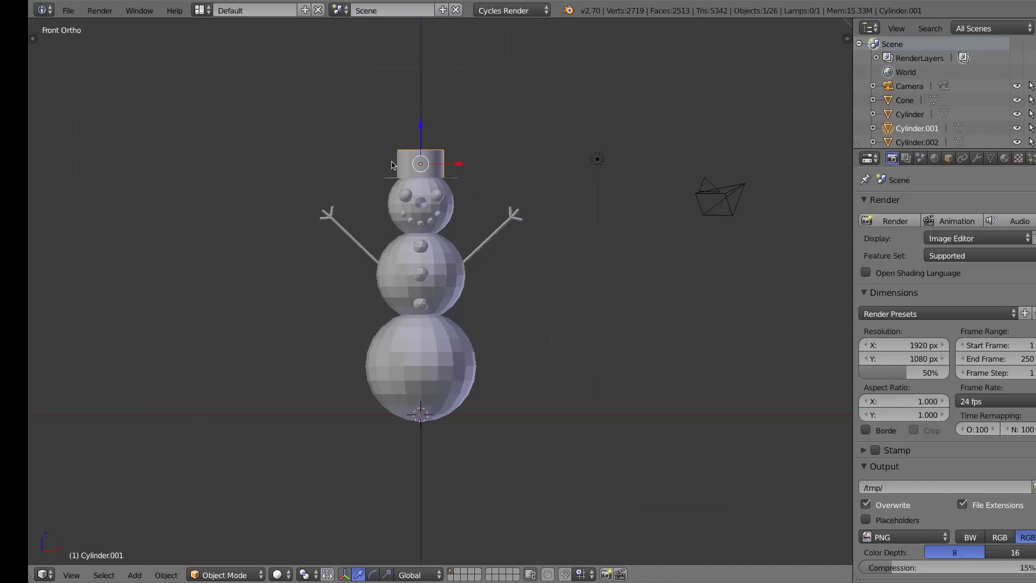
- Delete the snowman's top hat and then its head sphere
key(x)
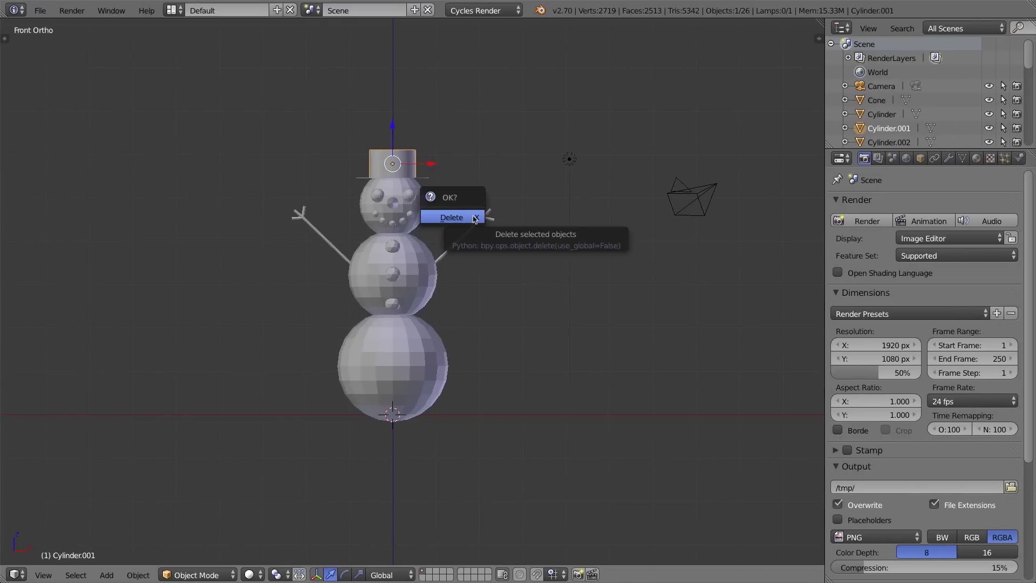
click(451, 218)
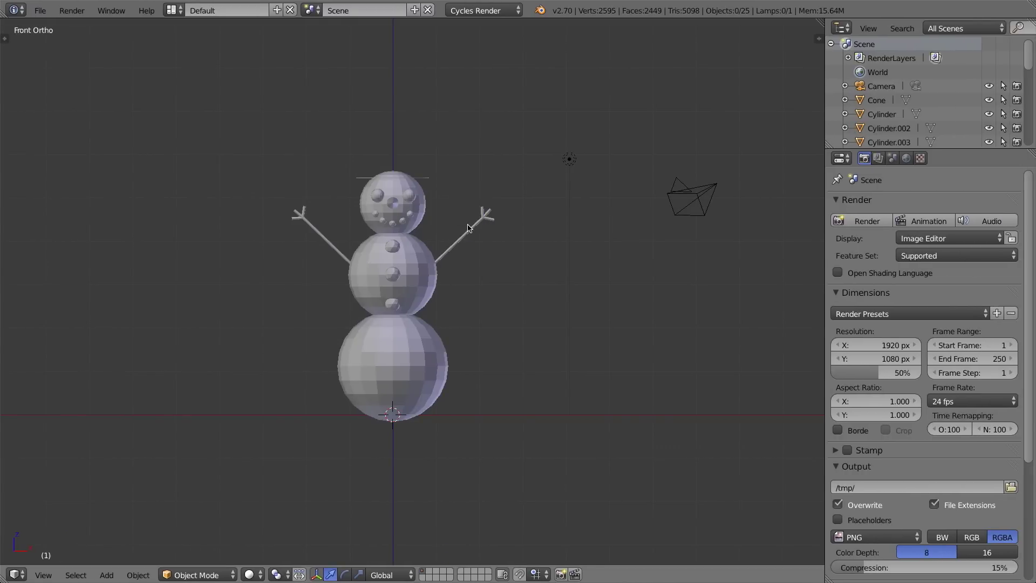
right_click(405, 180)
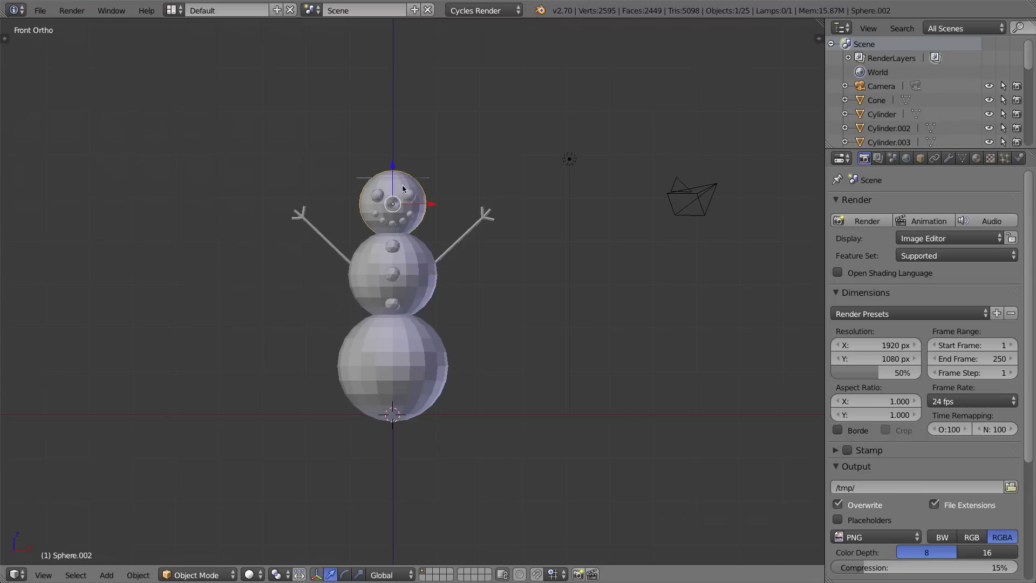
key(x)
click(403, 186)
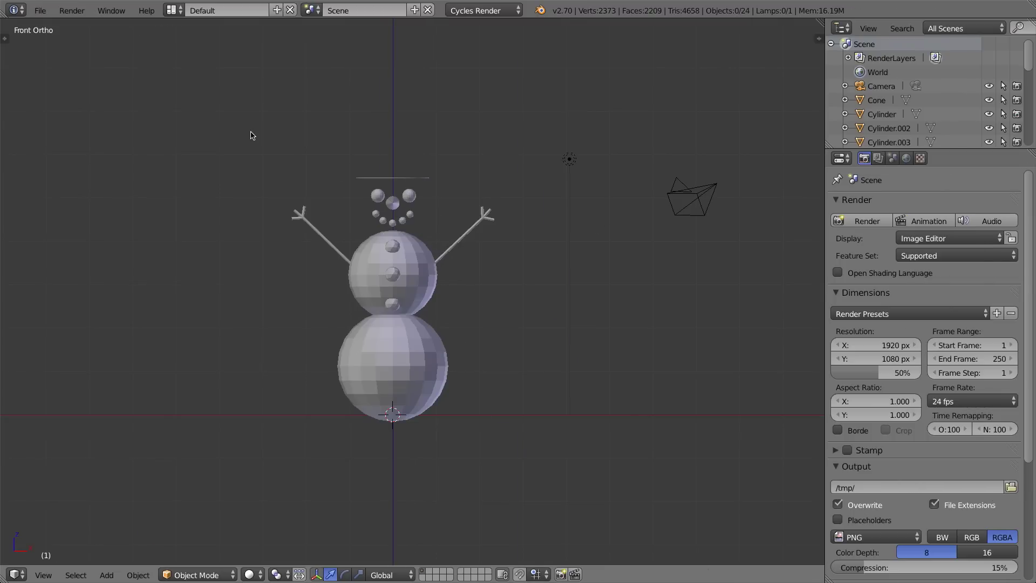
key(super+Tab)
- Rename snowman_003.blend1 to snowman_003-backup.blend, accepting the .blend extension
key(Return)
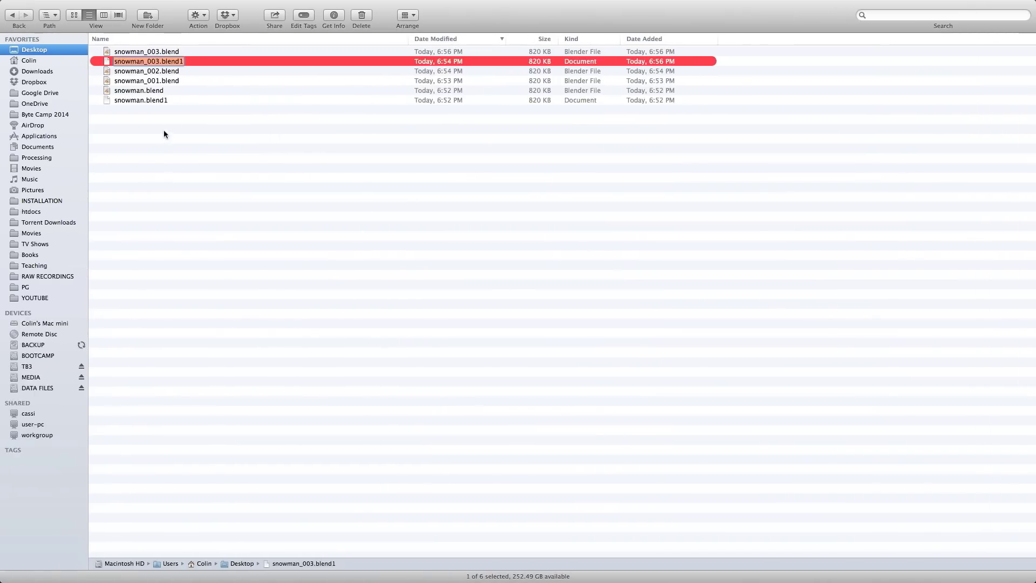
click(180, 61)
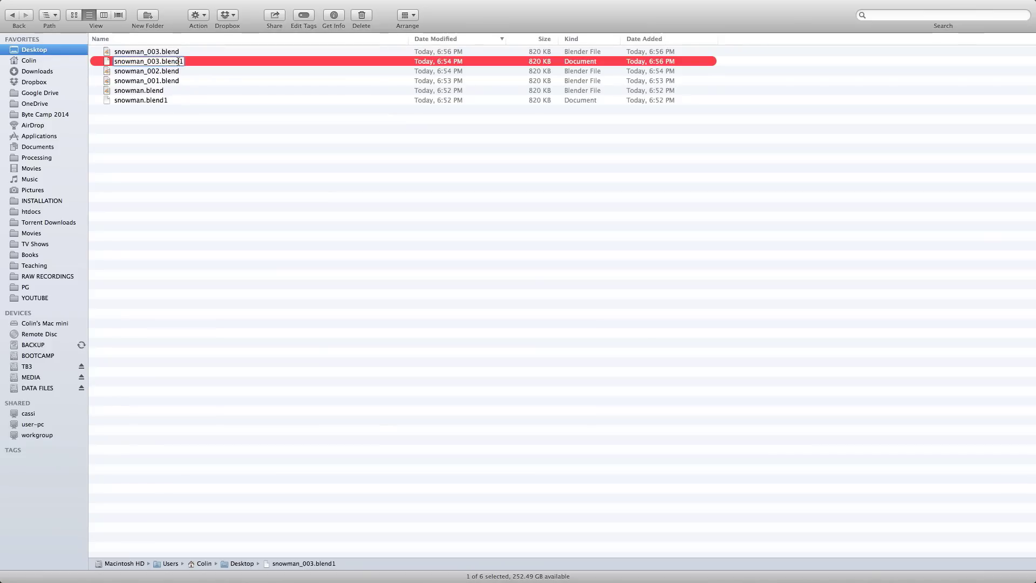
drag(180, 61, 191, 61)
key(BackSpace)
click(163, 61)
text(-backup)
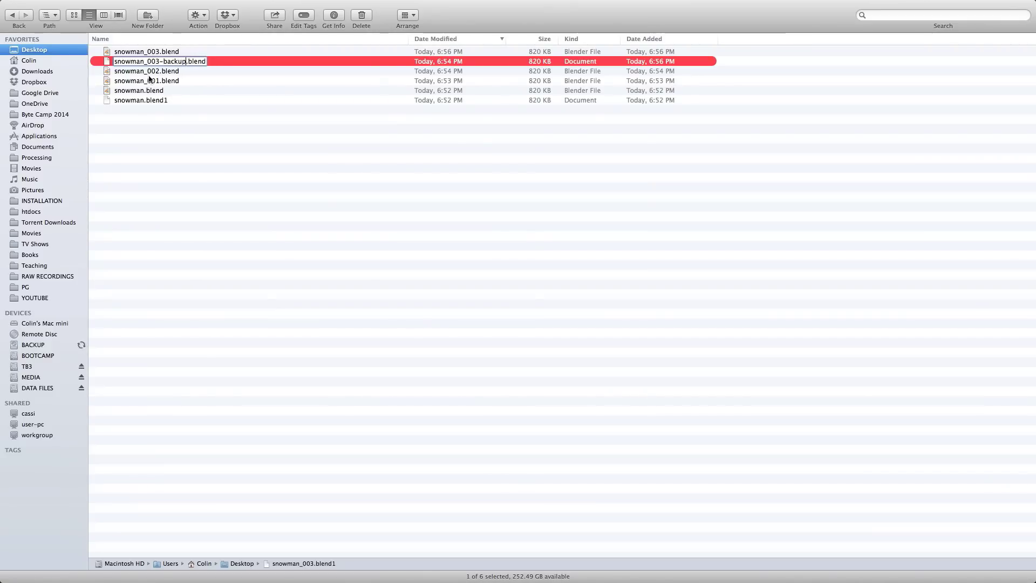
key(Return)
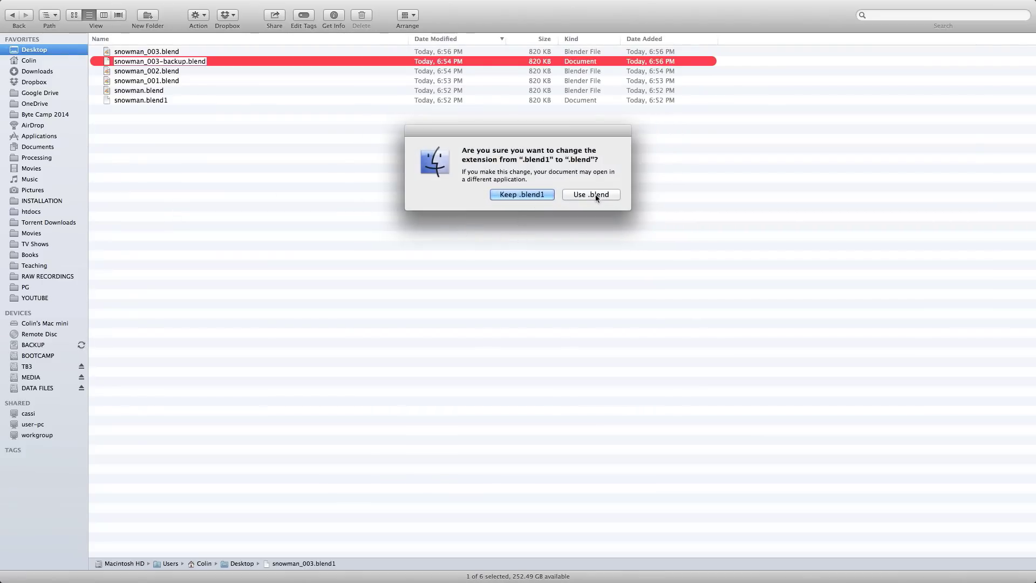
click(600, 195)
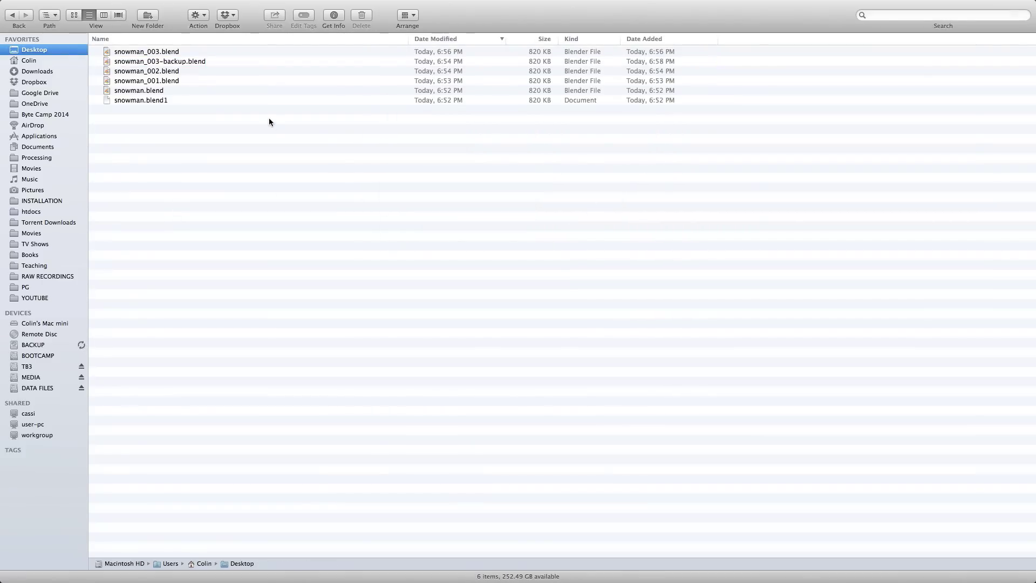
- Back in Blender, open snowman_003-backup.blend through the Ctrl+O file browser
key(ctrl+Right)
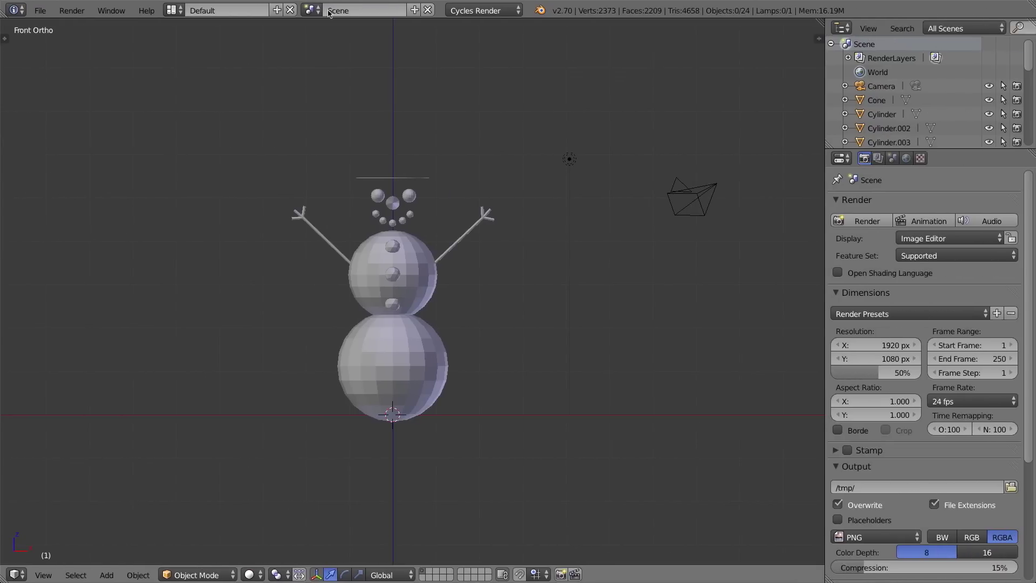
key(ctrl+o)
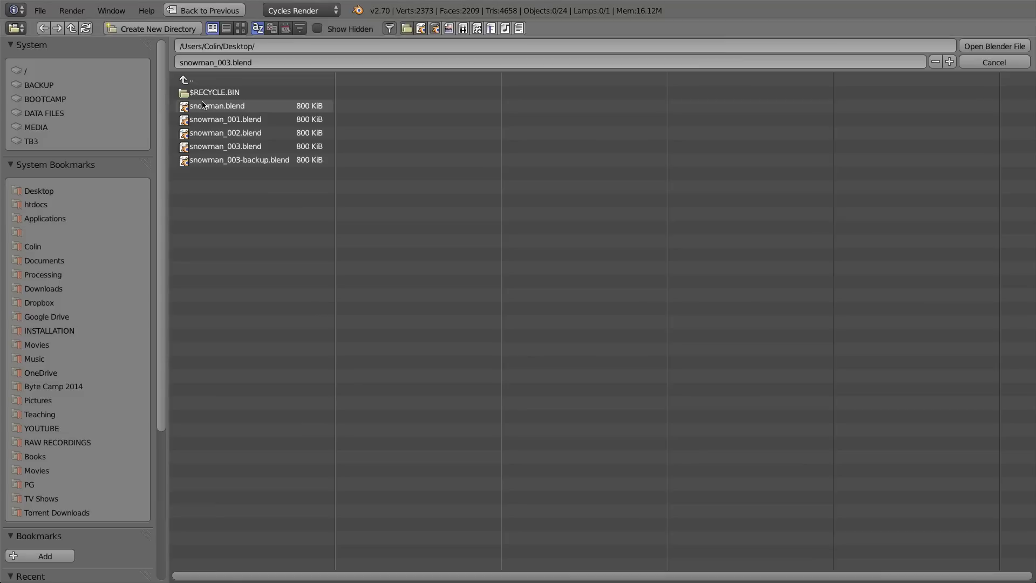
click(244, 161)
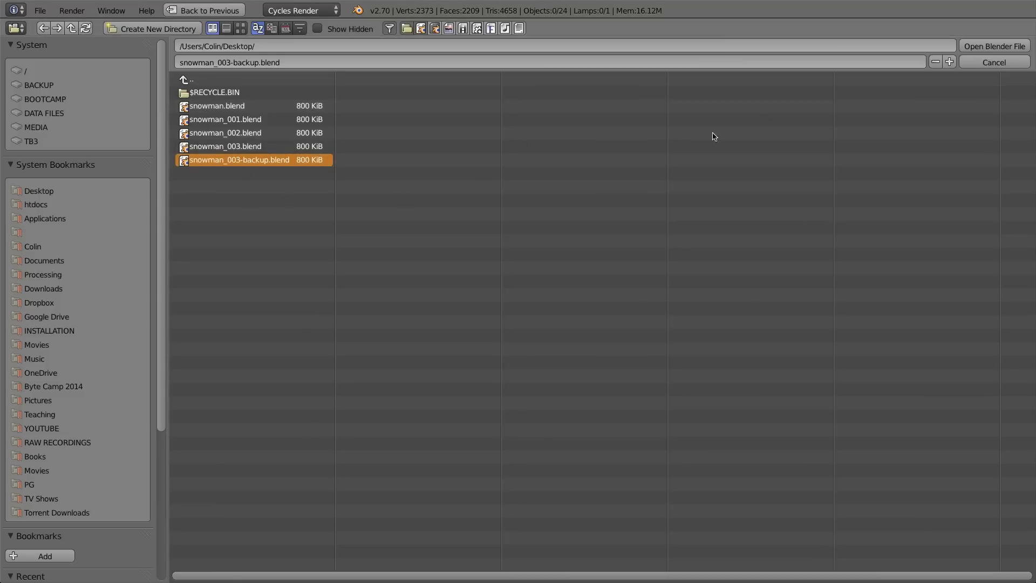
double_click(274, 160)
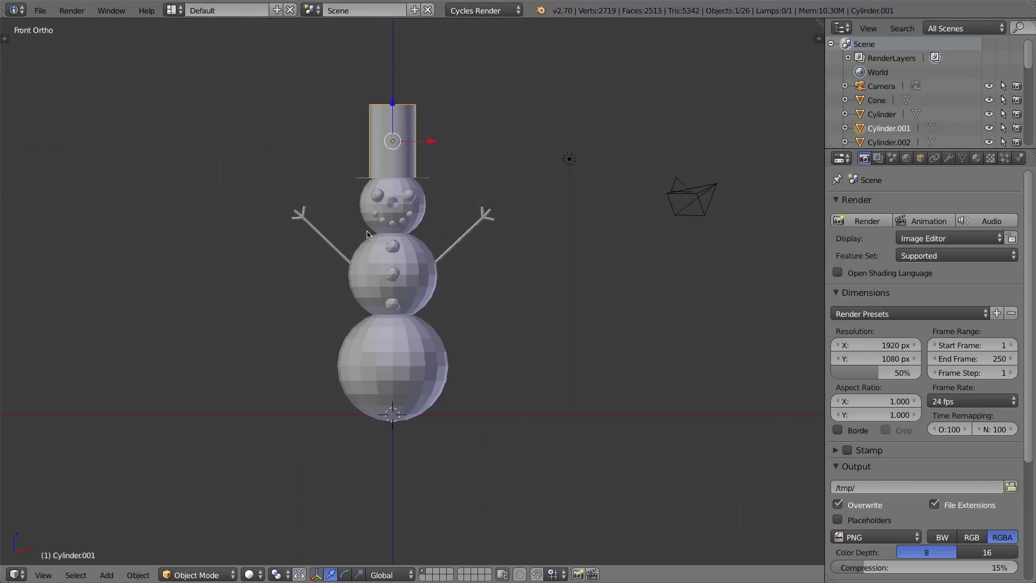
key(ctrl+Left)
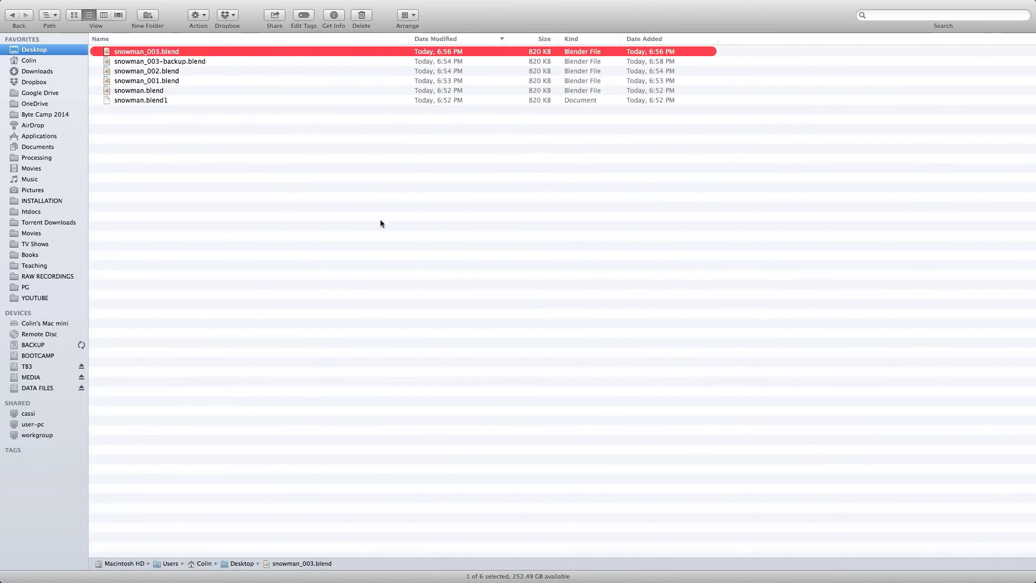
click(145, 100)
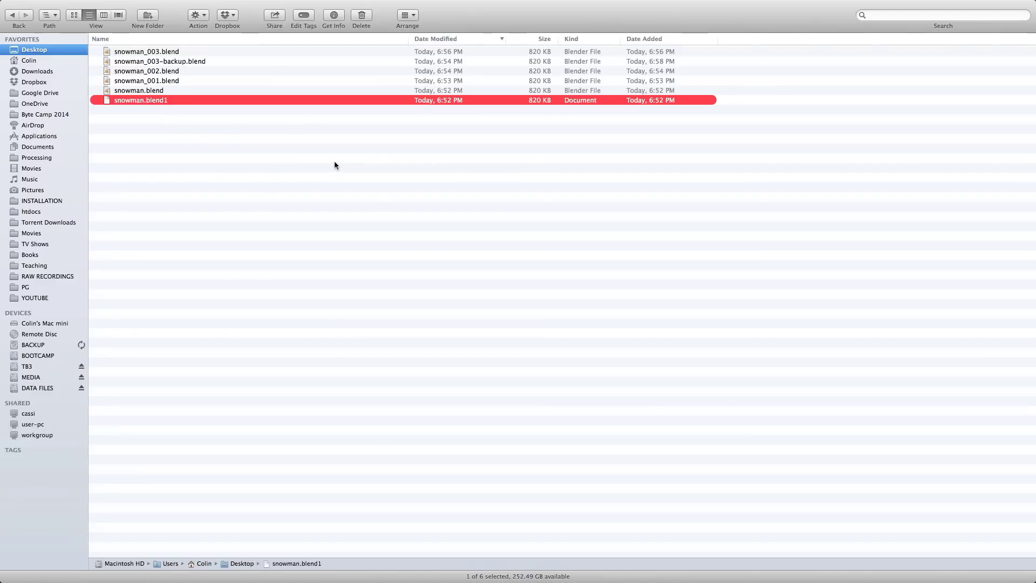
key(ctrl+Right)
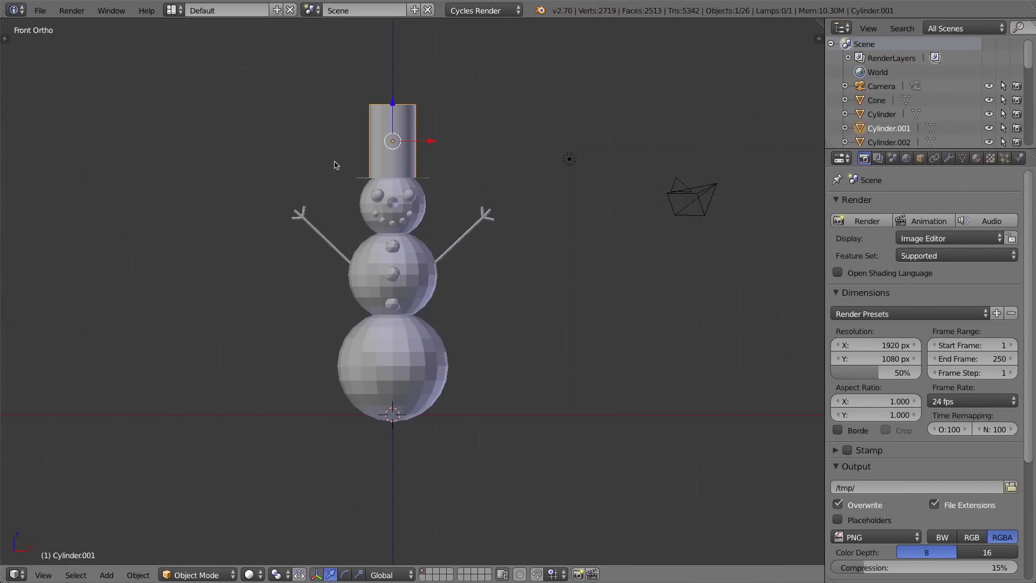